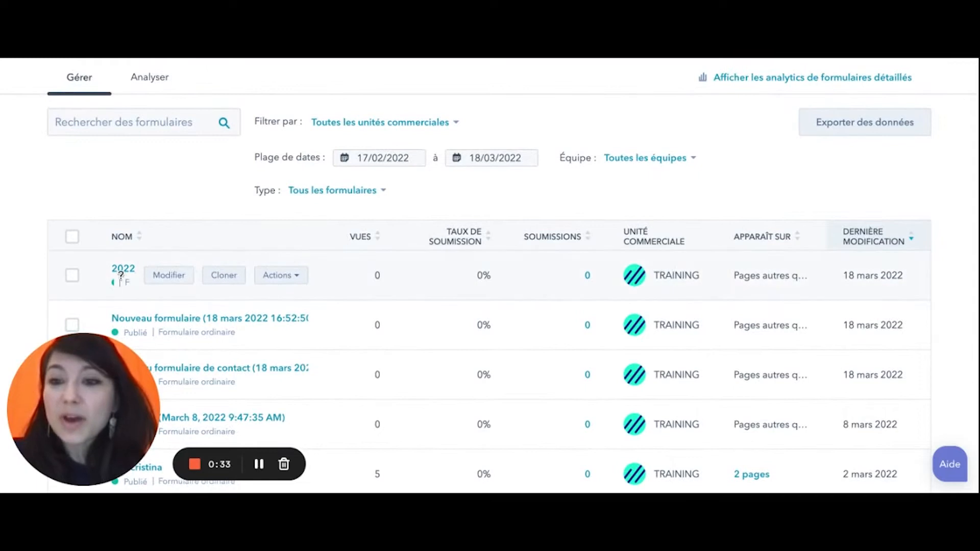
Step: Open the form 2022_FR_Consideration_AR for editing and select its full name in the header
click(172, 276)
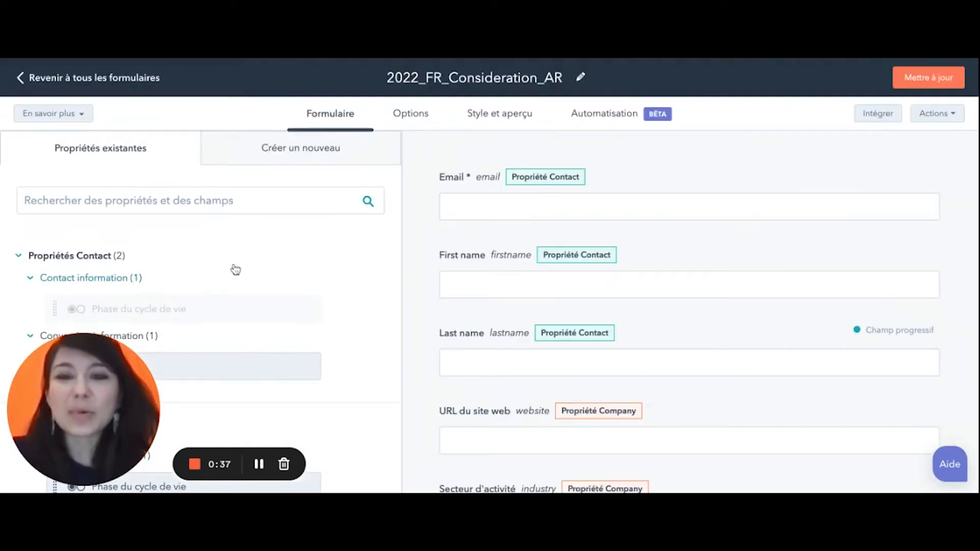
mouse_move(417, 193)
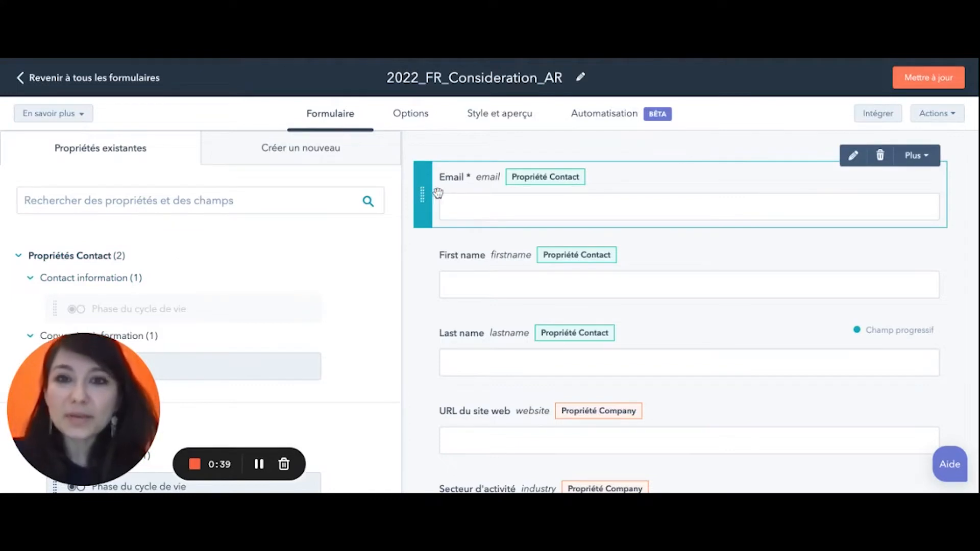
click(387, 78)
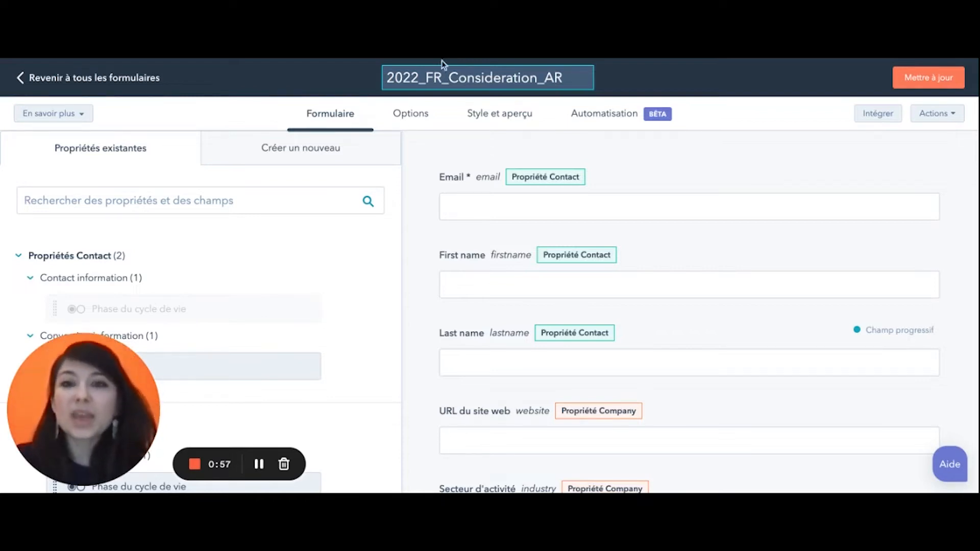
double_click(401, 80)
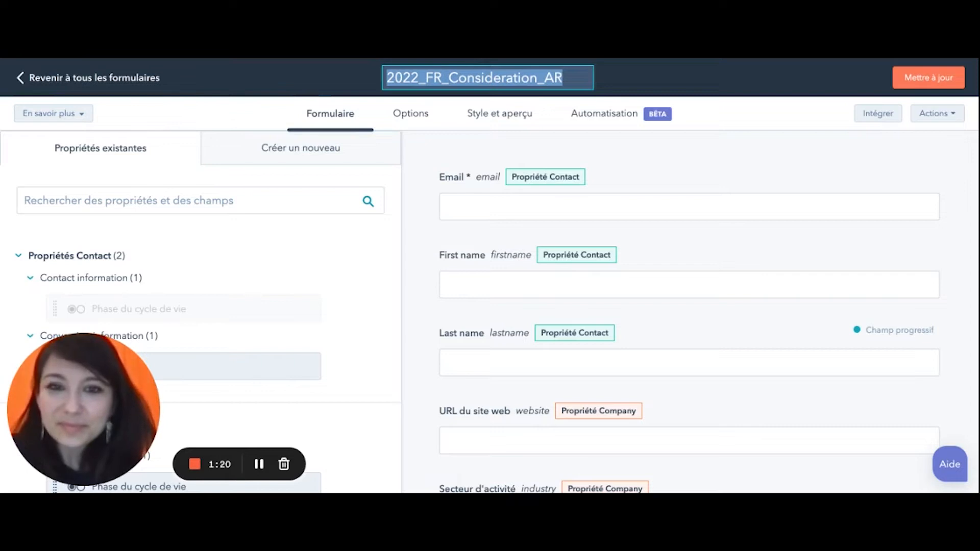
Step: Examine the existing contact and company properties and the fields already placed in the form
scroll(527, 228, down, 1)
scroll(528, 229, up, 1)
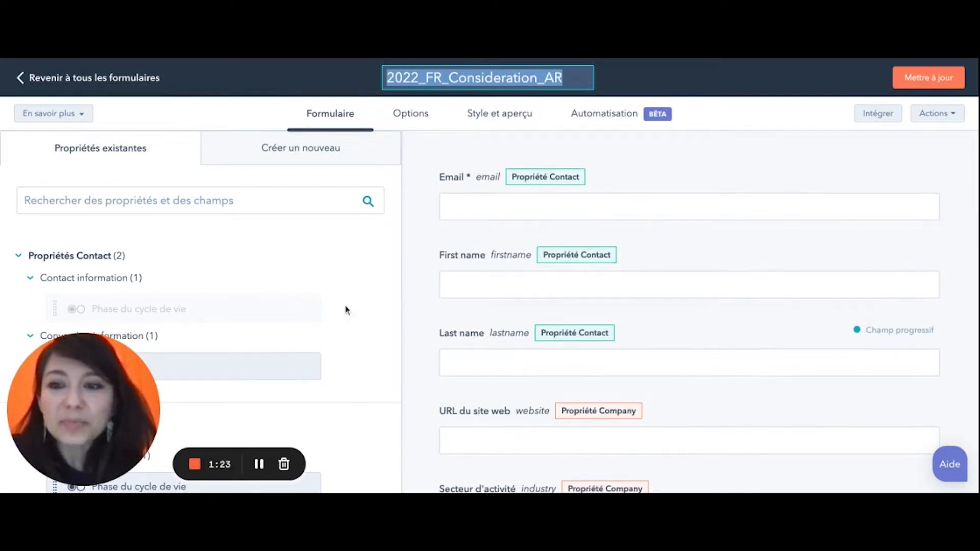
scroll(295, 305, down, 5)
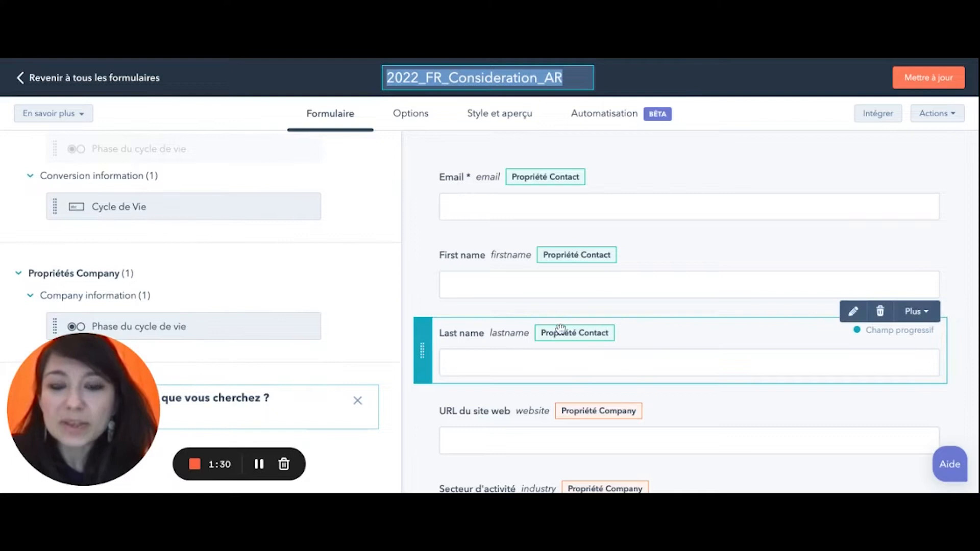
scroll(561, 329, down, 2)
scroll(560, 328, down, 3)
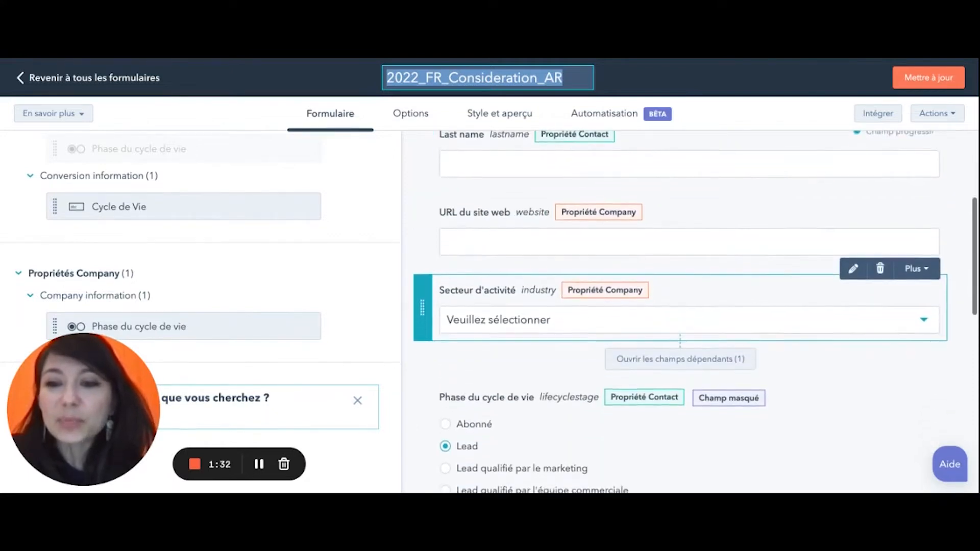
scroll(562, 328, up, 5)
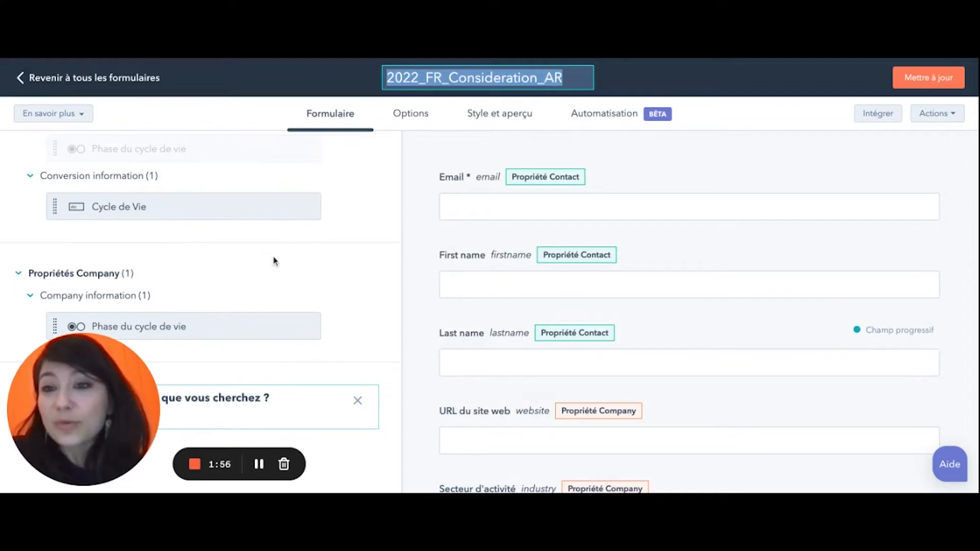
scroll(274, 260, up, 2)
scroll(274, 258, up, 2)
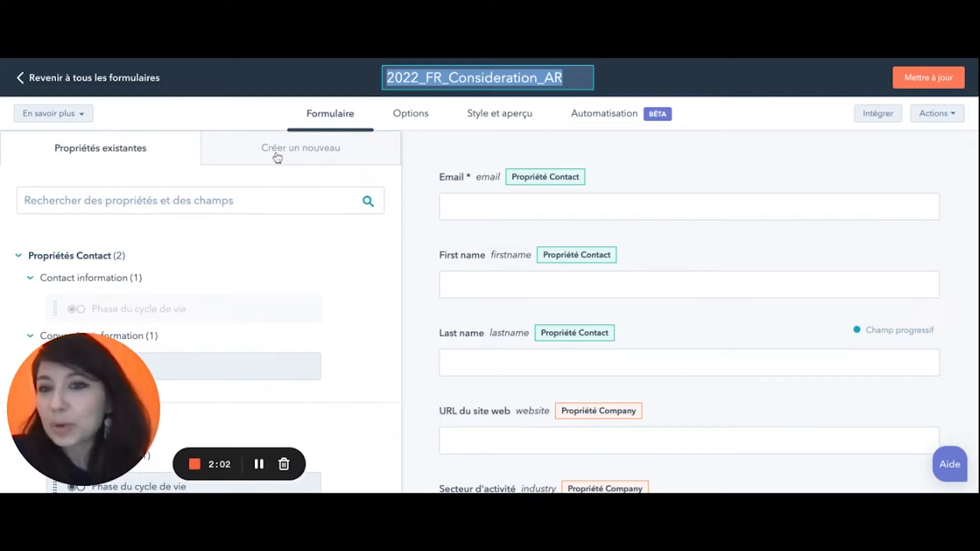
Step: Look through the field types available for creating a new form field, and return to the existing properties
click(301, 154)
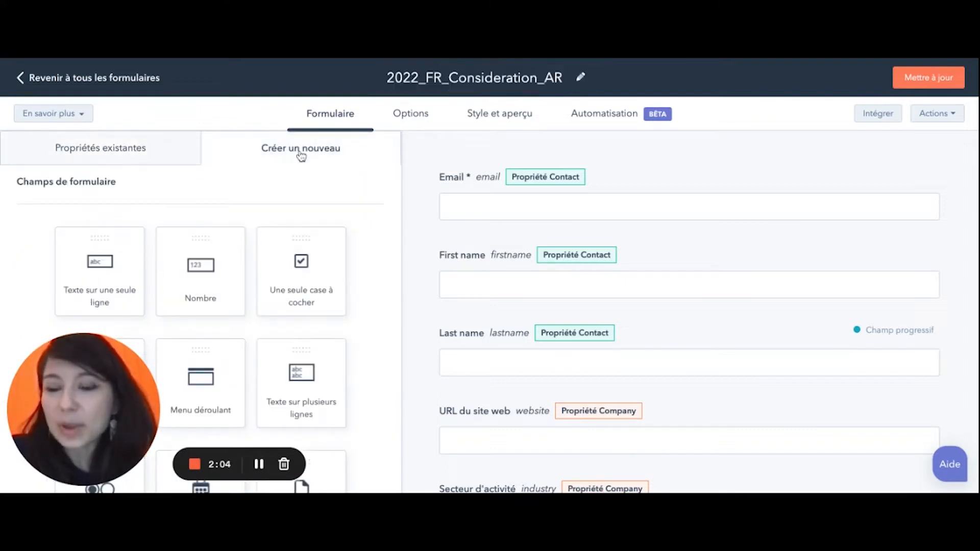
scroll(260, 372, down, 1)
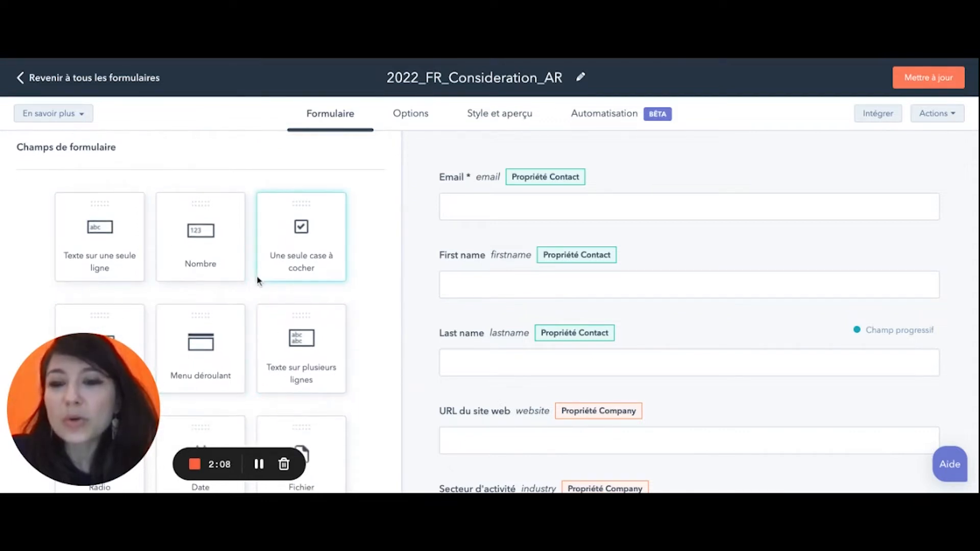
scroll(258, 281, down, 2)
scroll(258, 280, down, 1)
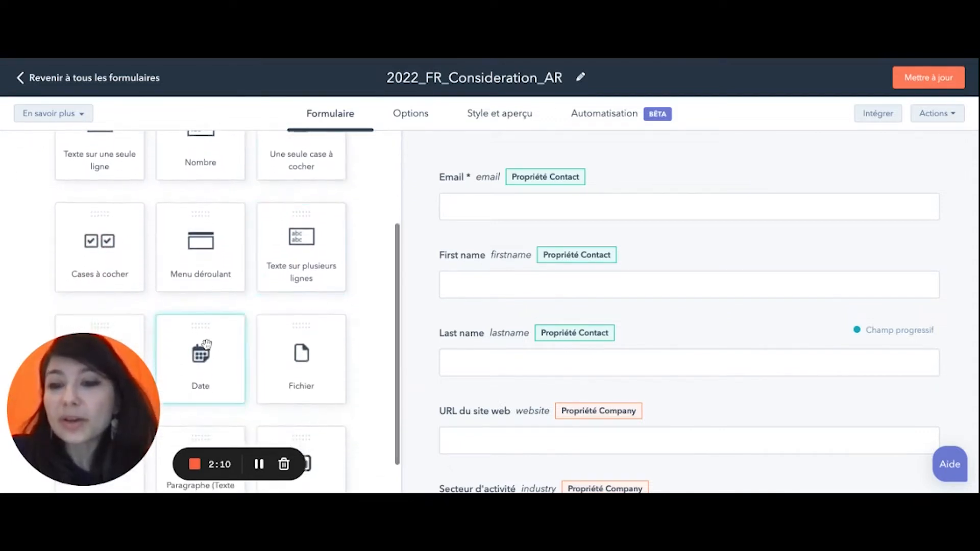
scroll(204, 227, up, 4)
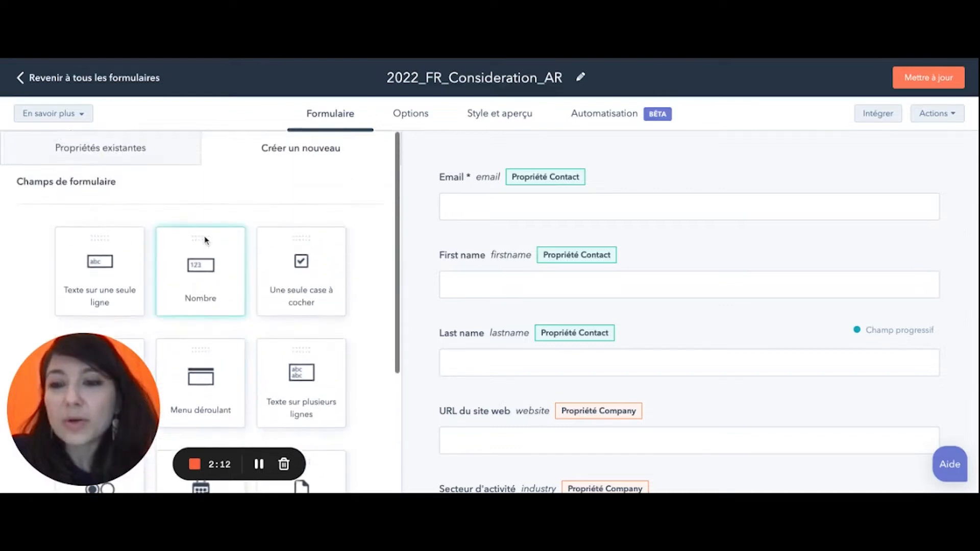
click(124, 156)
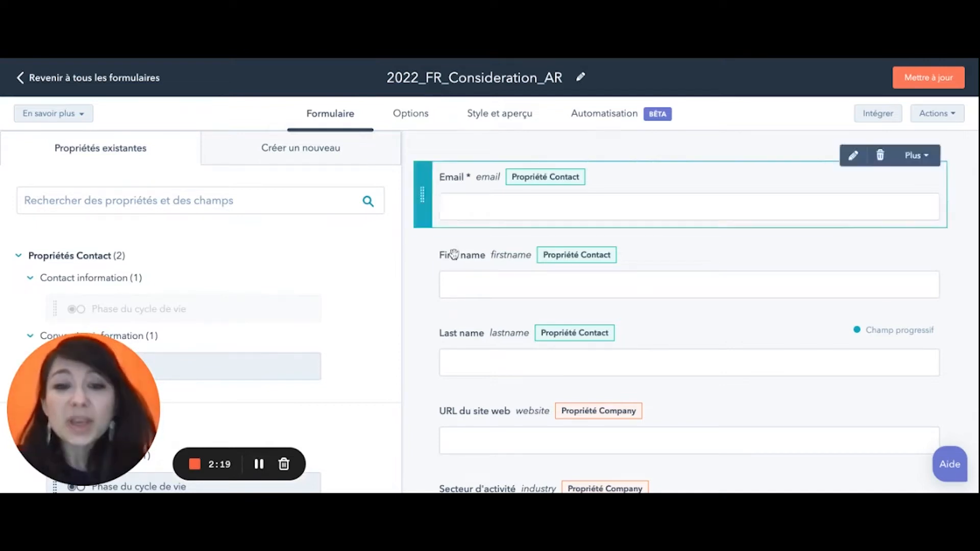
Step: Make the First name field of the form mandatory
scroll(472, 410, down, 1)
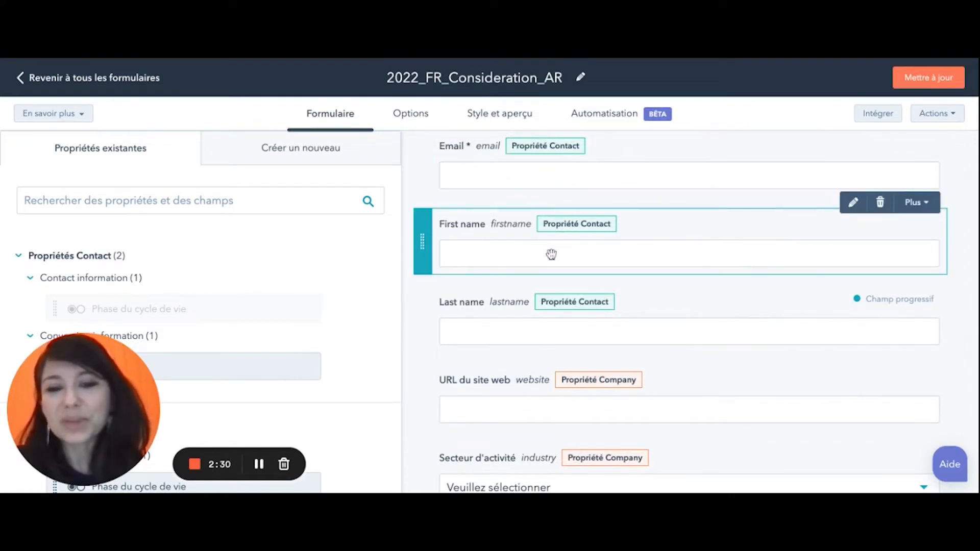
scroll(517, 401, down, 2)
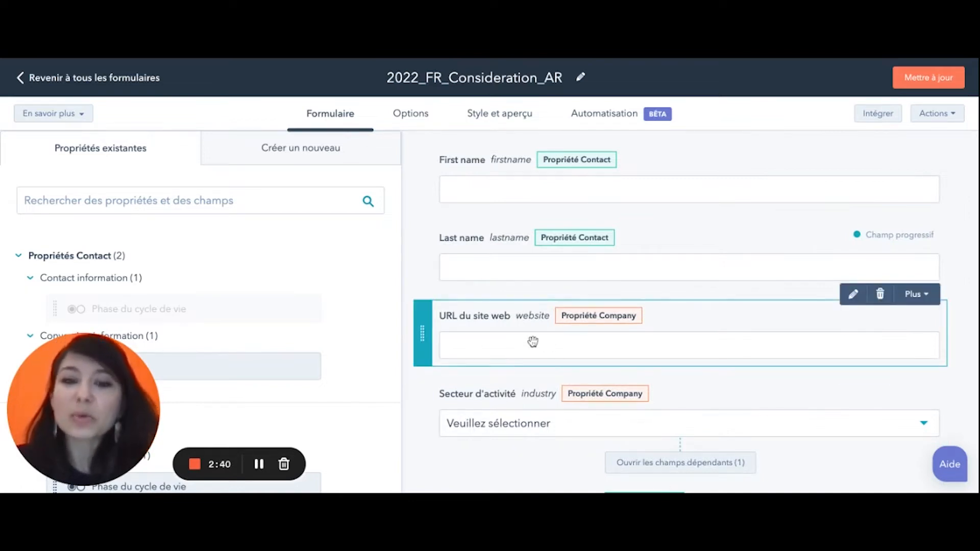
scroll(533, 342, down, 1)
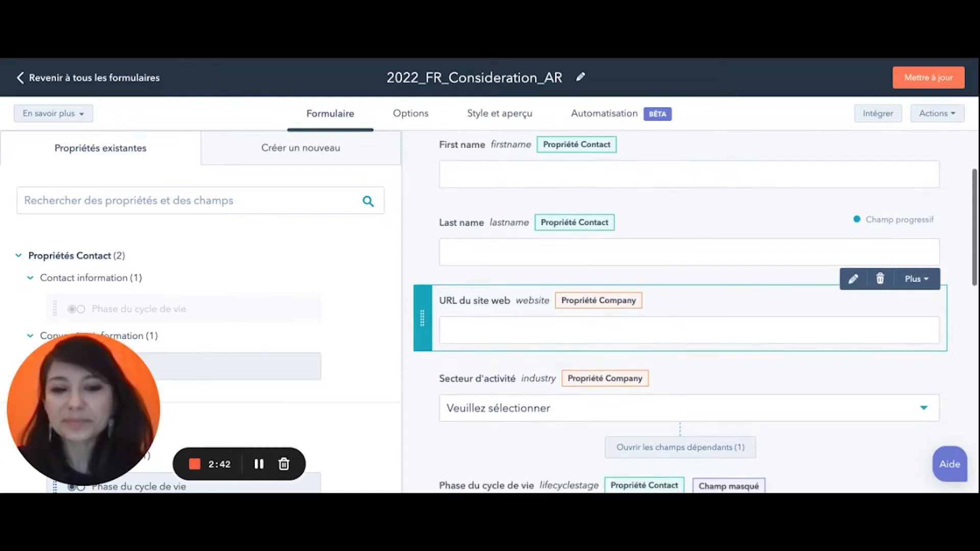
scroll(533, 341, up, 3)
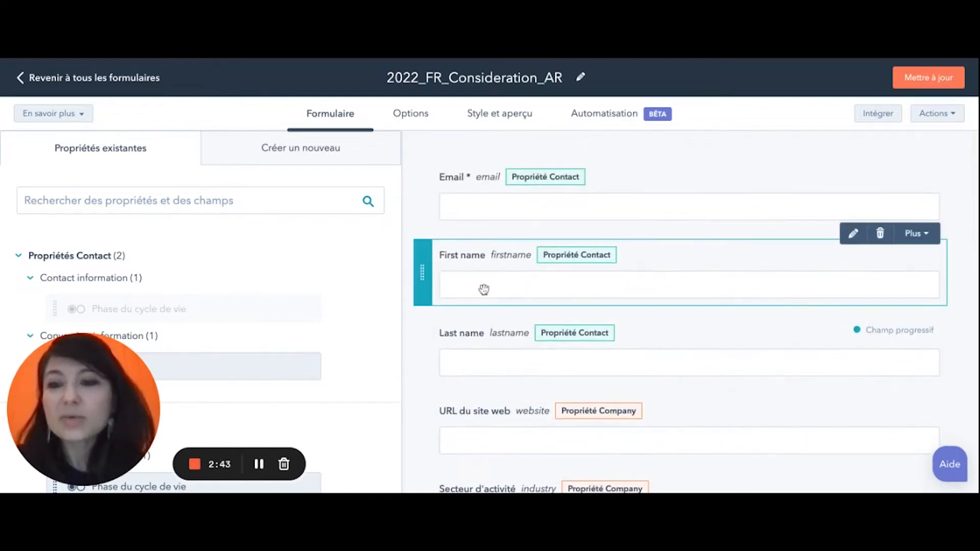
click(484, 290)
scroll(276, 275, down, 4)
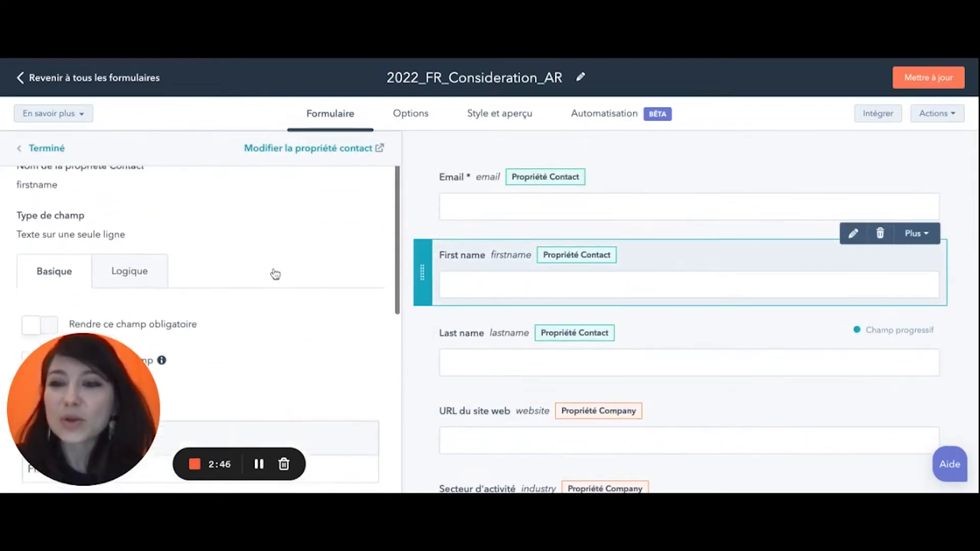
scroll(199, 307, up, 1)
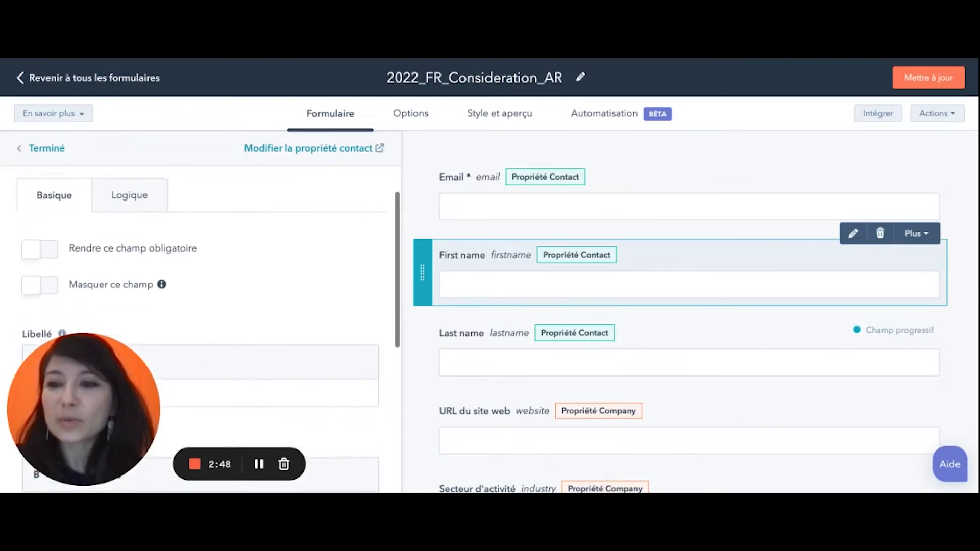
click(45, 255)
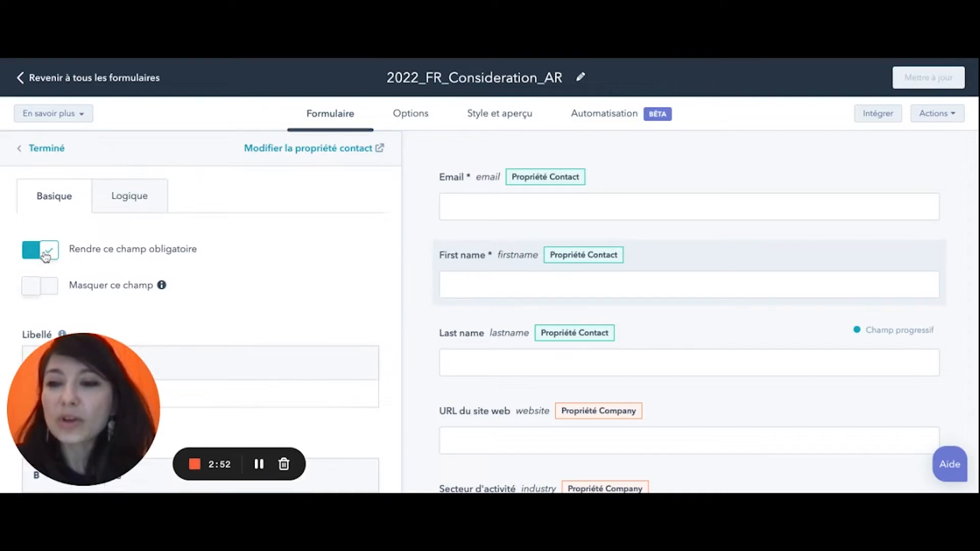
mouse_move(486, 255)
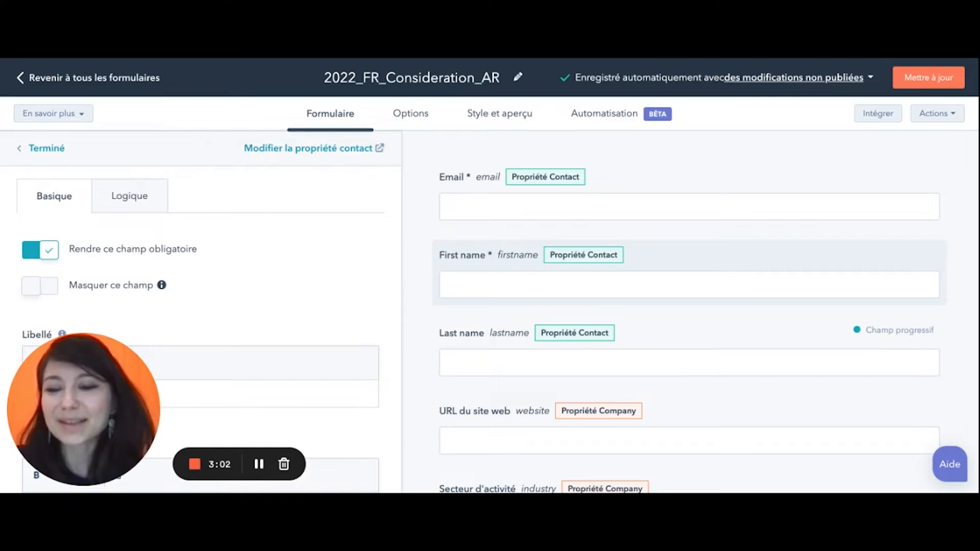
Step: Change the label of the First name field to "Prénom"
scroll(201, 306, down, 3)
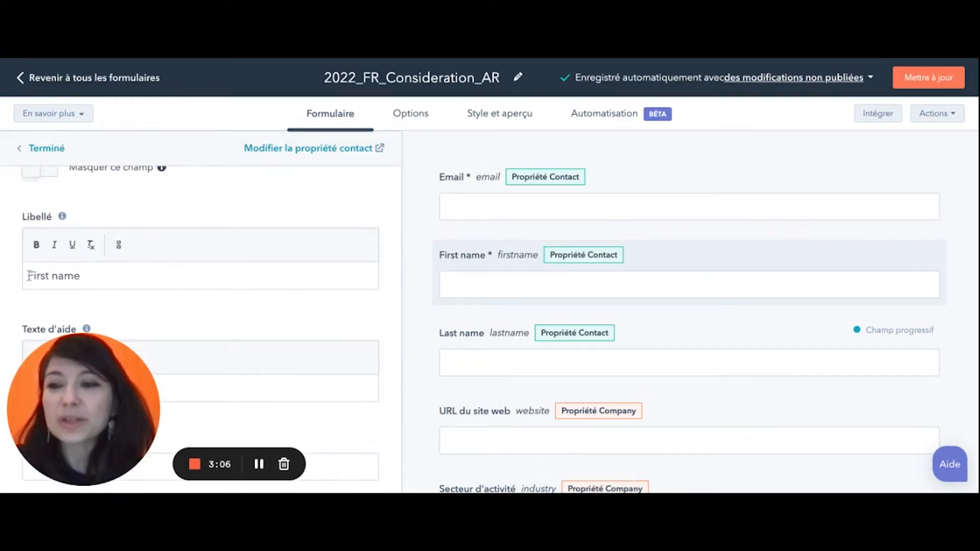
drag(27, 276, 94, 282)
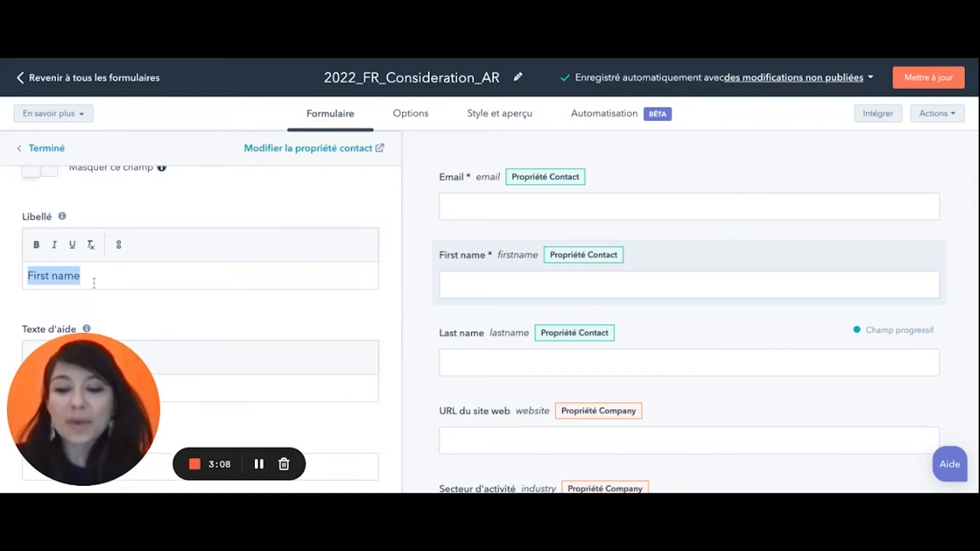
text(Prénom)
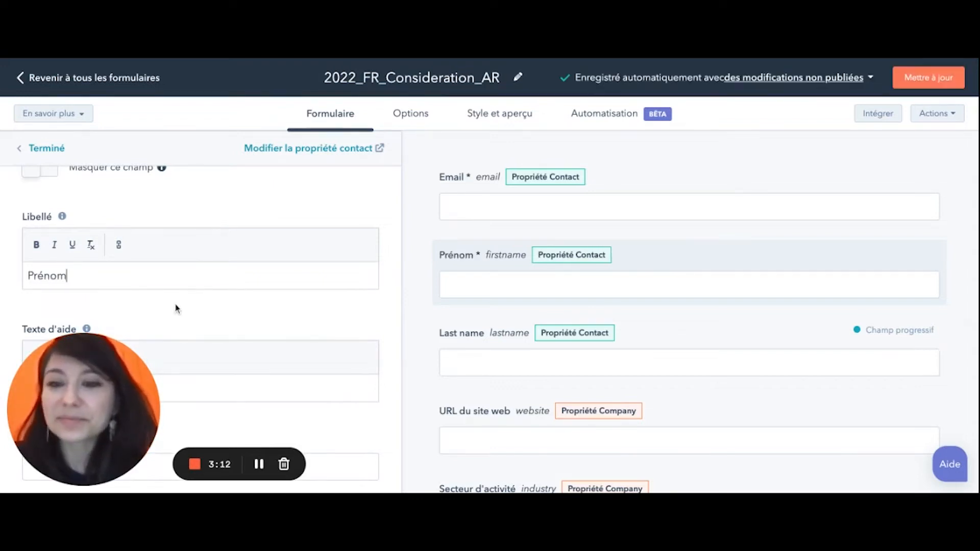
Step: Examine the Prénom field's help text, placeholder text and default value settings
scroll(175, 306, down, 2)
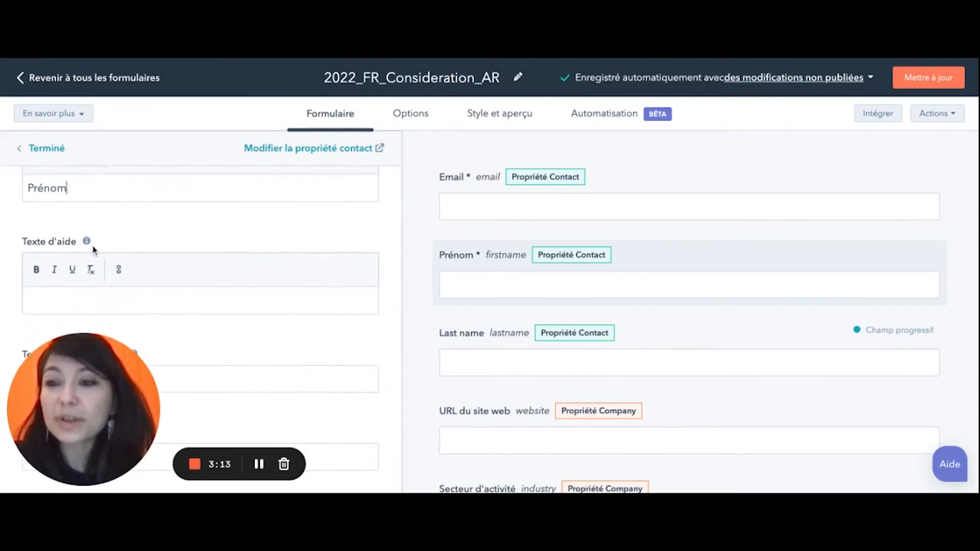
scroll(169, 261, down, 1)
scroll(169, 265, down, 1)
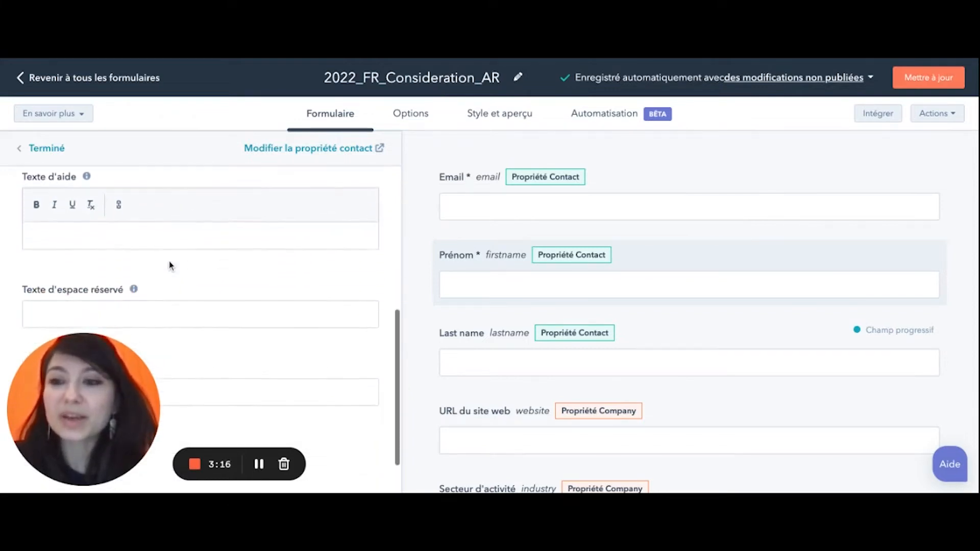
scroll(75, 286, down, 1)
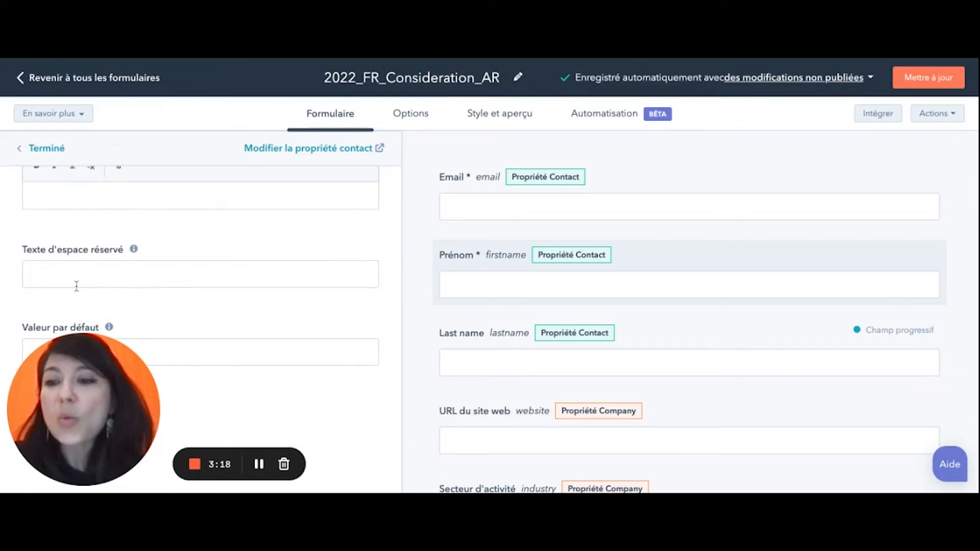
scroll(75, 285, down, 1)
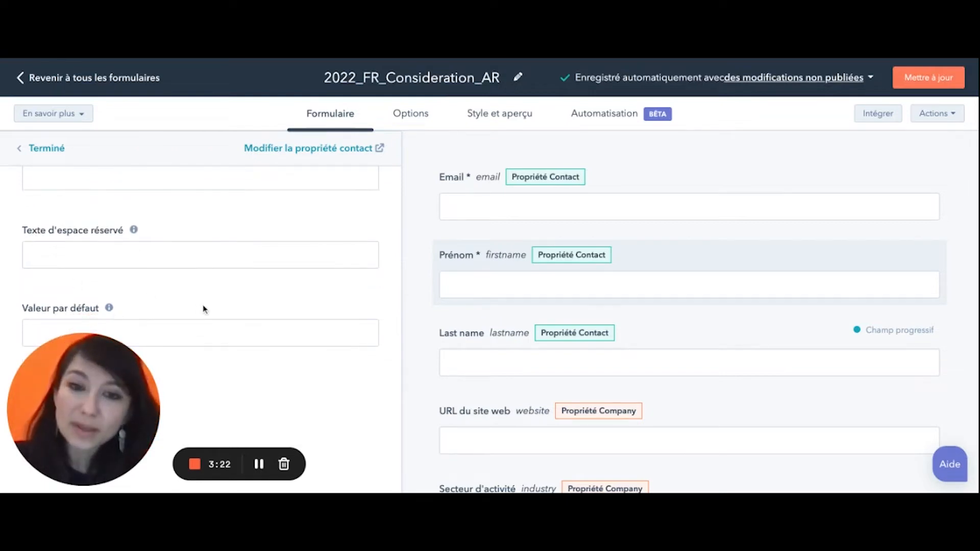
scroll(224, 295, up, 3)
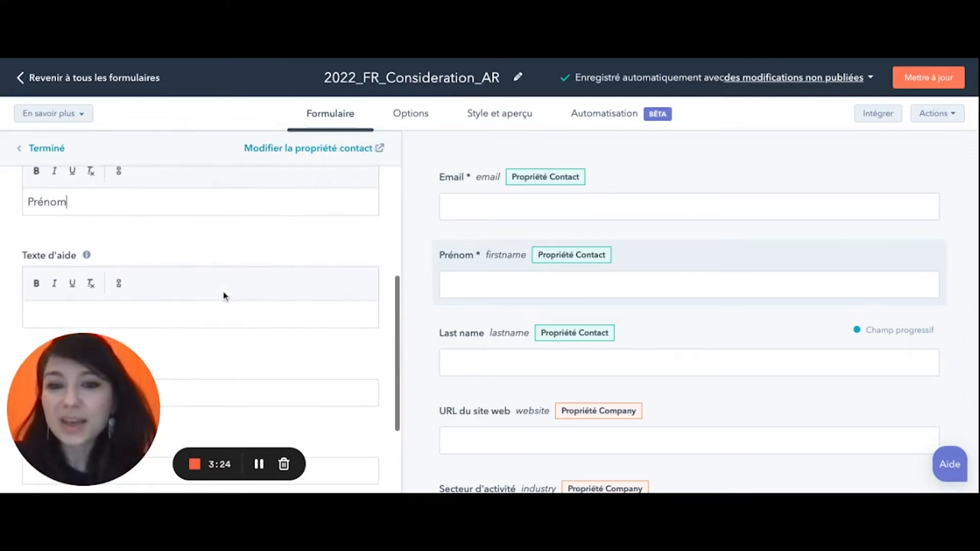
scroll(554, 334, down, 2)
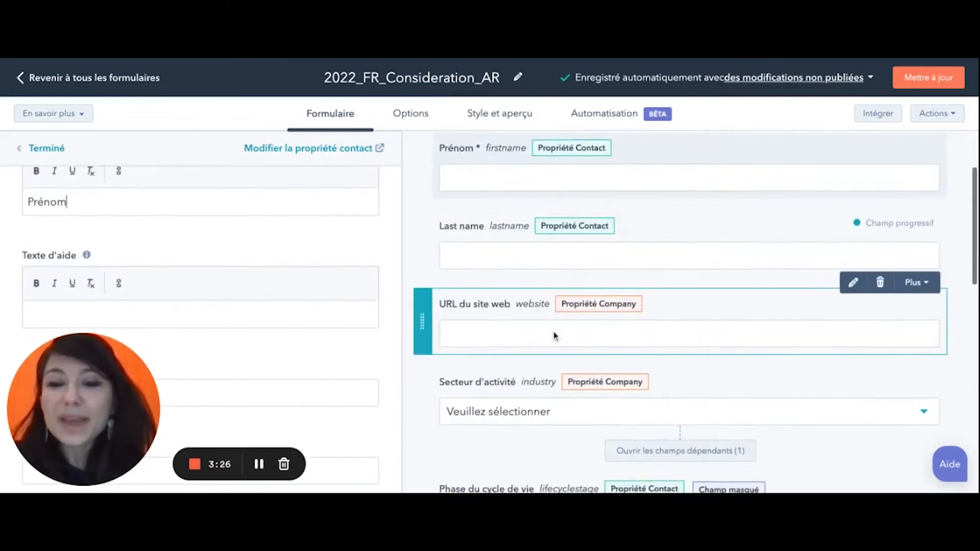
scroll(664, 368, up, 2)
scroll(287, 278, up, 3)
scroll(238, 312, down, 2)
scroll(238, 311, down, 2)
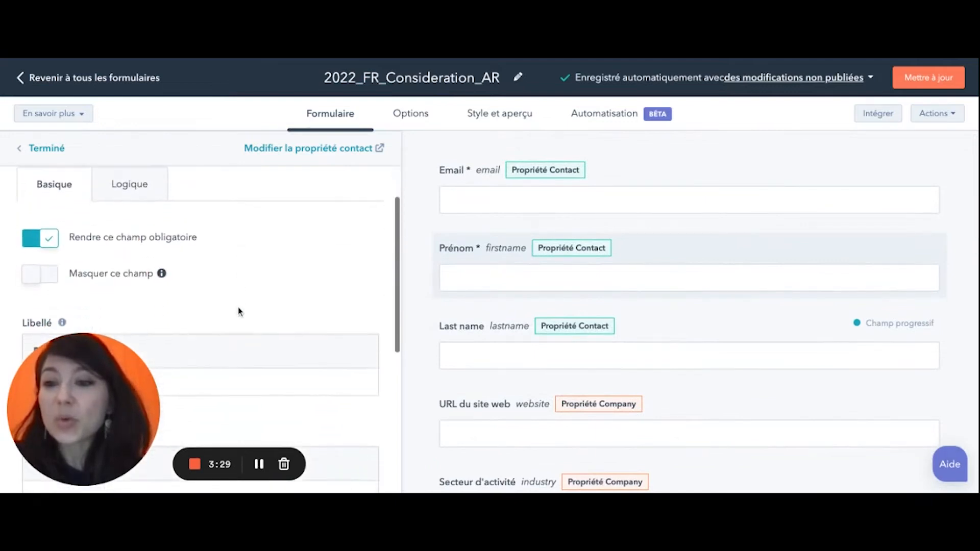
Step: Make the Prénom field optional again, and try hiding it before restoring its visibility
click(44, 250)
click(45, 279)
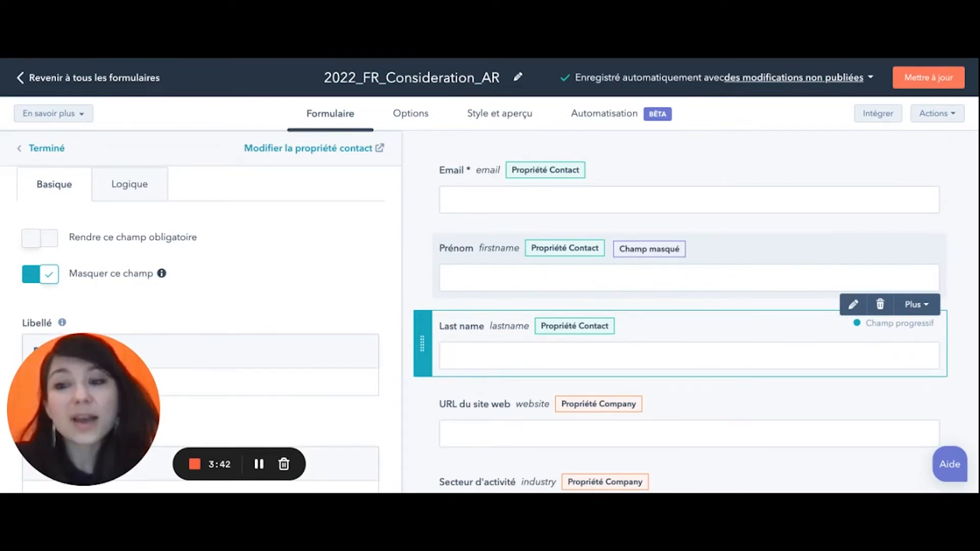
click(45, 279)
Step: Examine the settings of the hidden Phase du cycle de vie field in the form
scroll(457, 348, down, 3)
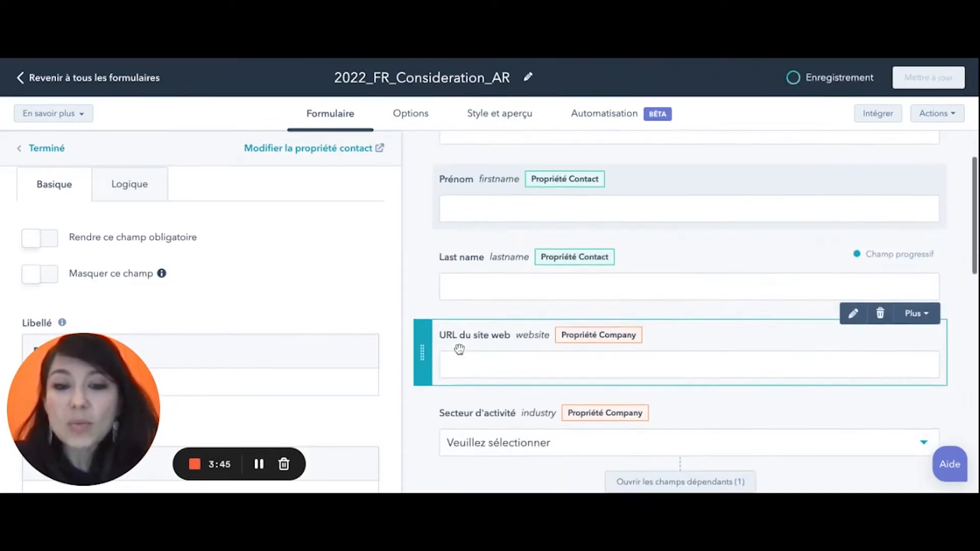
scroll(460, 348, down, 2)
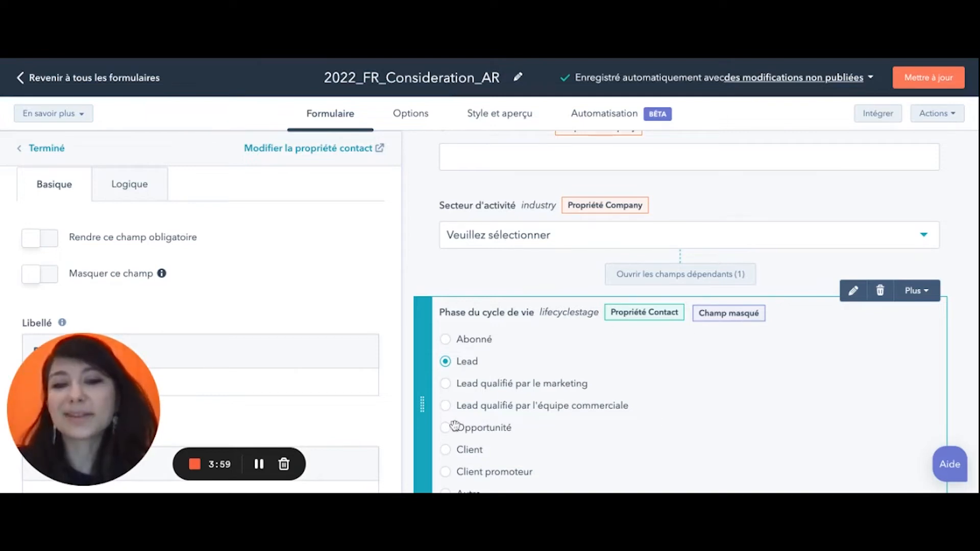
click(521, 335)
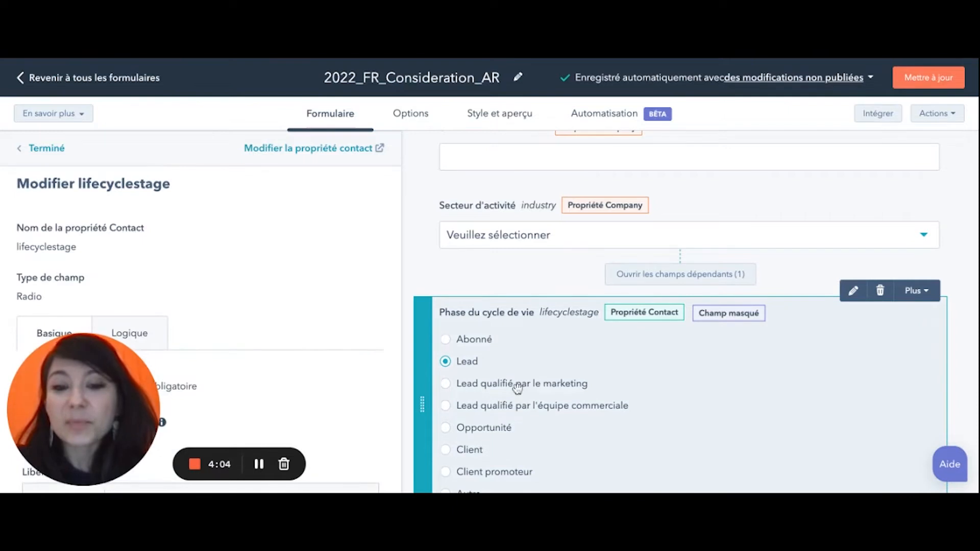
scroll(518, 387, down, 3)
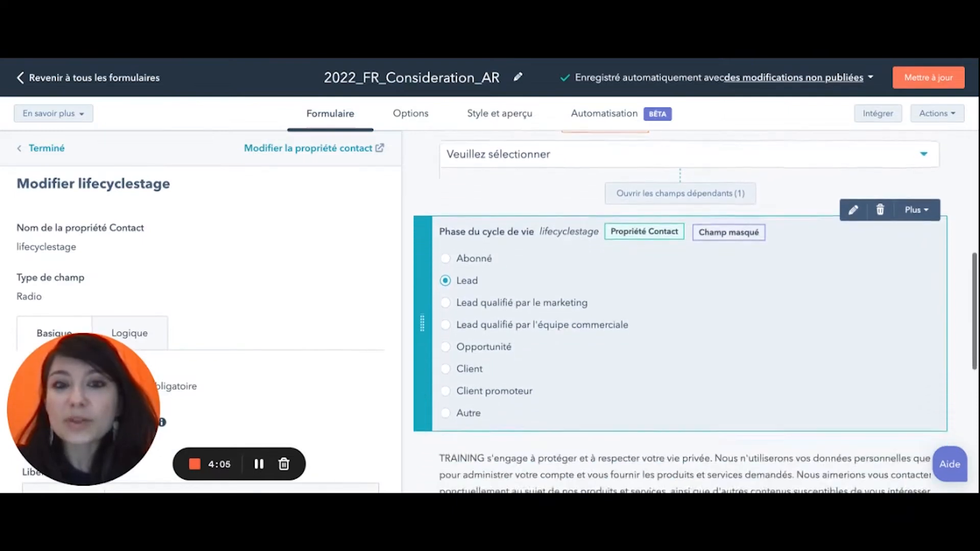
scroll(679, 312, up, 1)
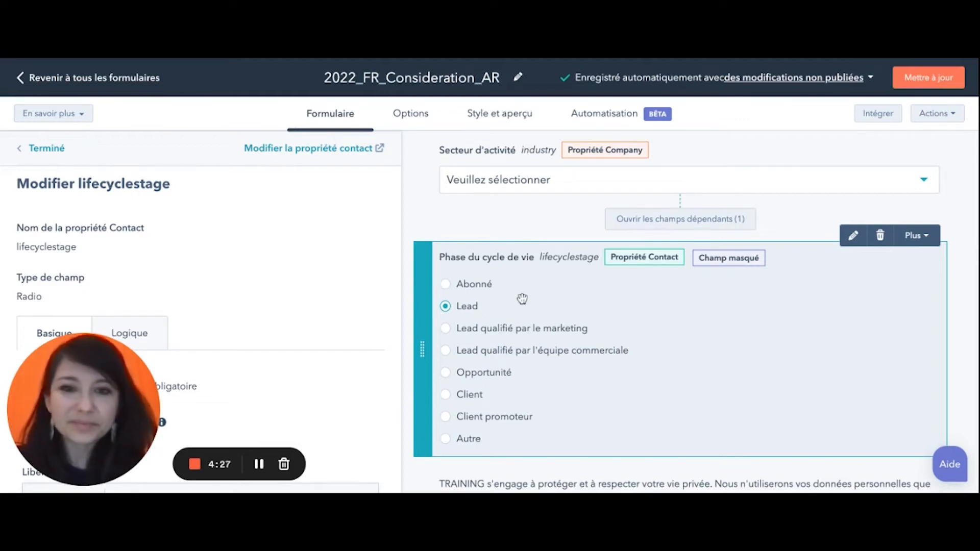
scroll(238, 330, down, 3)
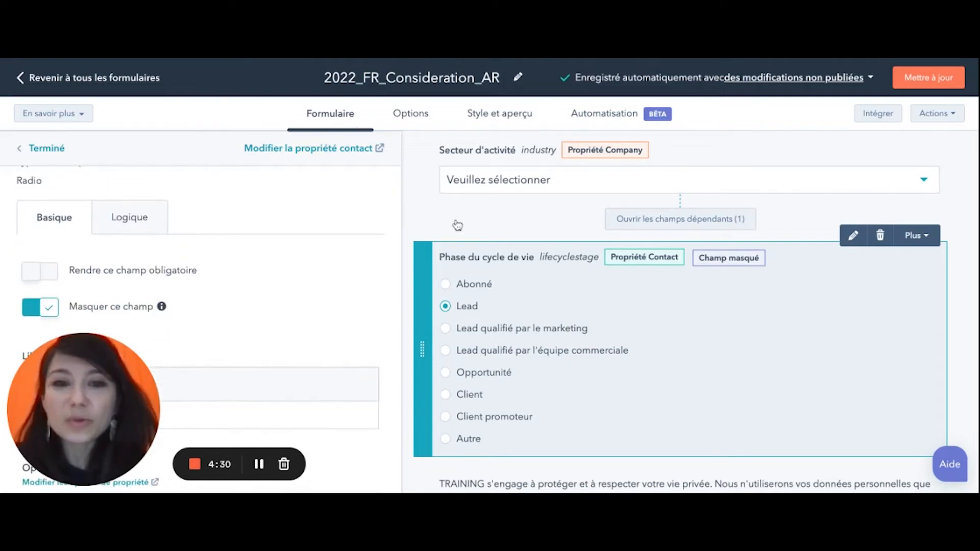
Step: Open the logic settings of the Secteur d'activité field
scroll(458, 225, up, 1)
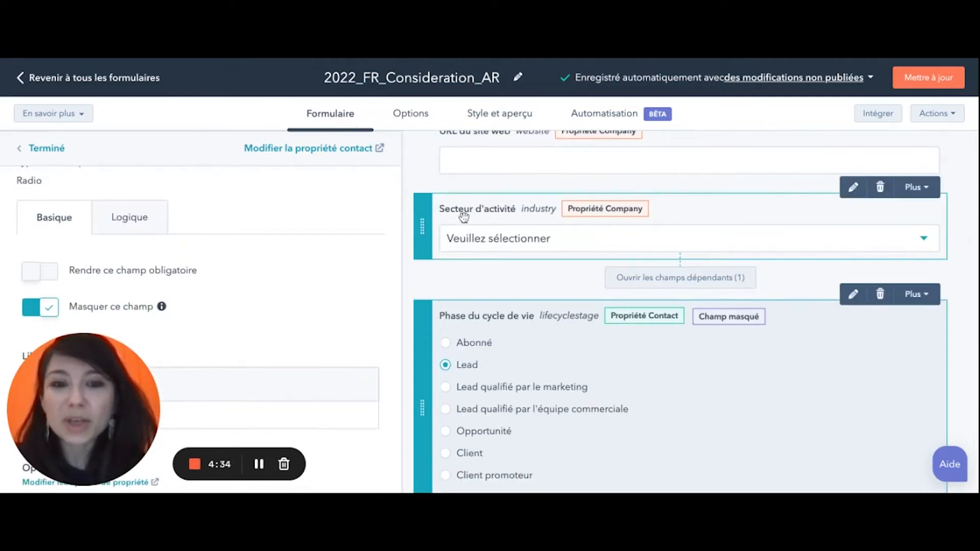
click(465, 227)
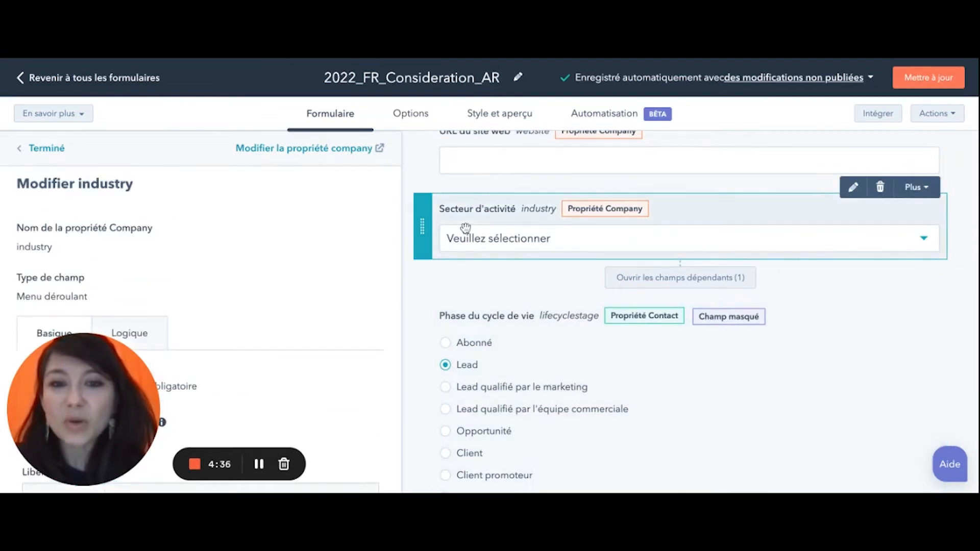
scroll(210, 298, down, 3)
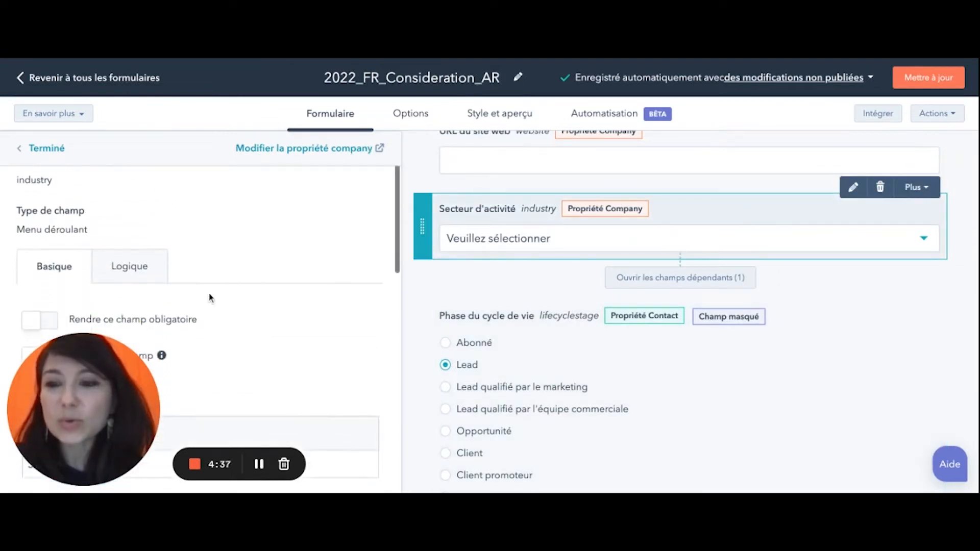
click(130, 259)
scroll(280, 290, down, 3)
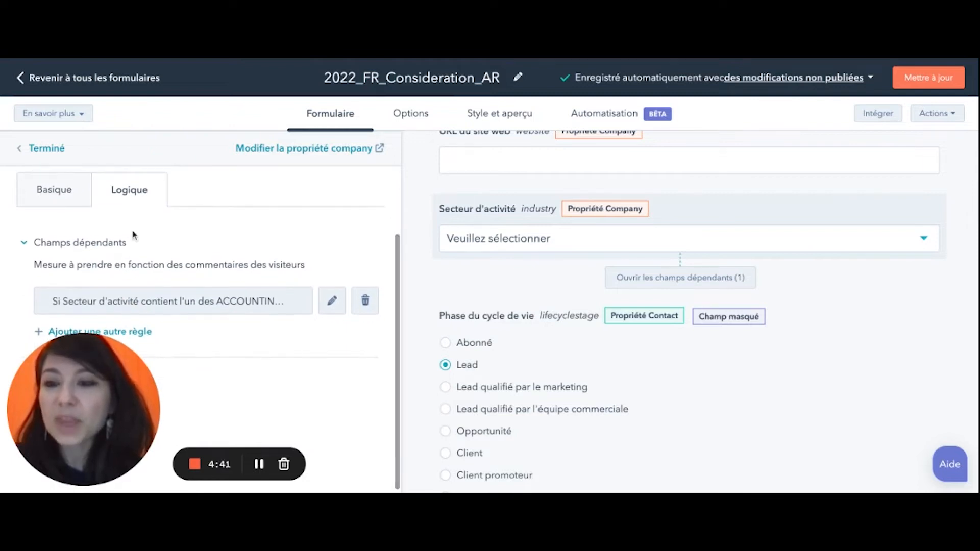
Step: Examine the dependent field rule of Secteur d'activité and preview its dependent field in the form before collapsing it
click(75, 244)
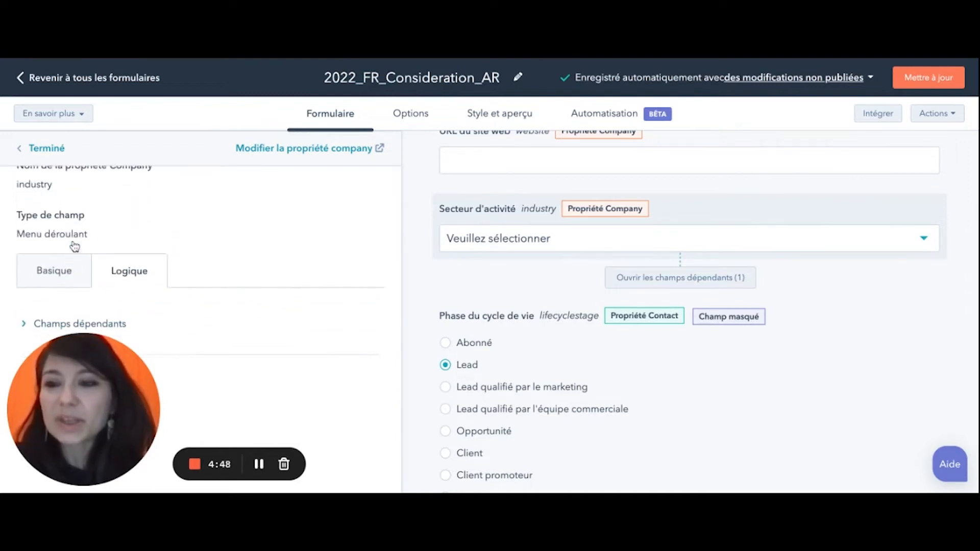
click(116, 326)
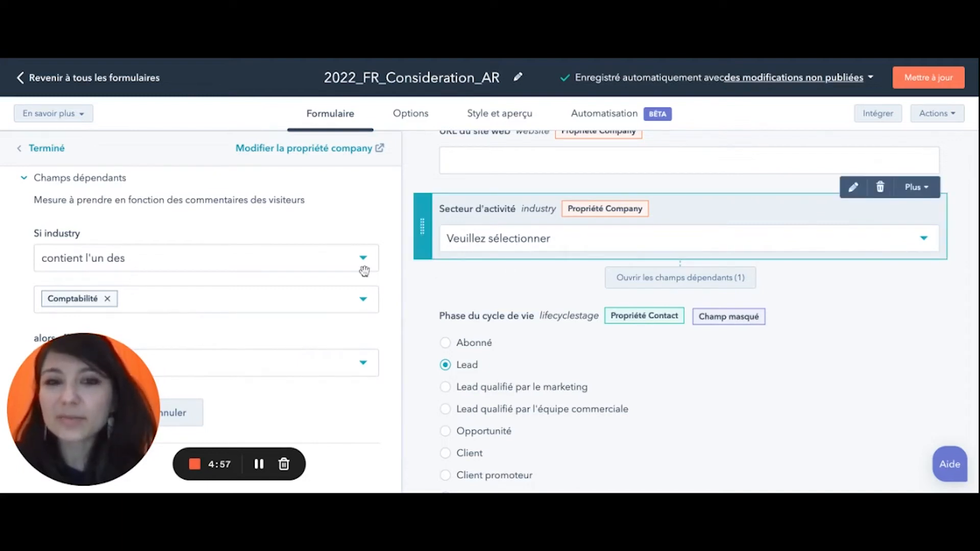
scroll(184, 333, down, 2)
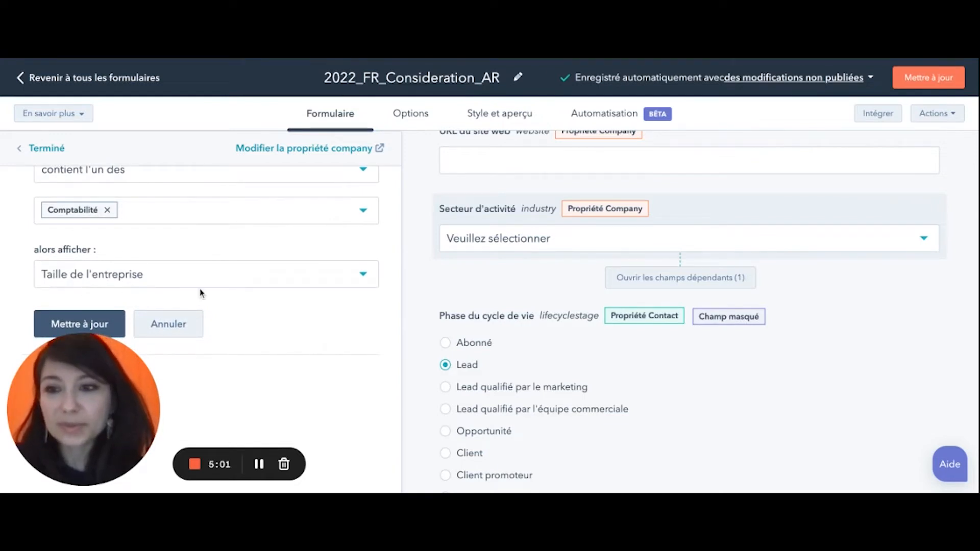
click(638, 276)
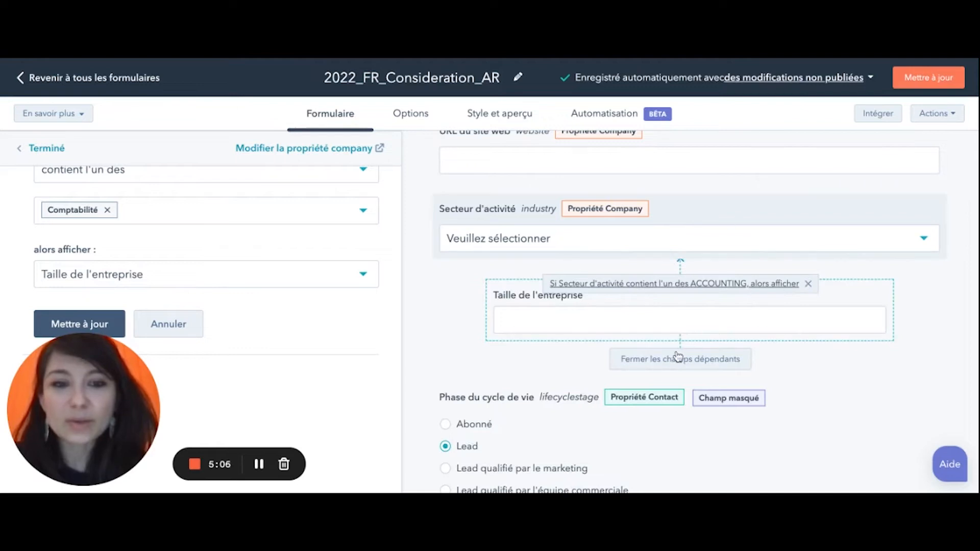
click(650, 360)
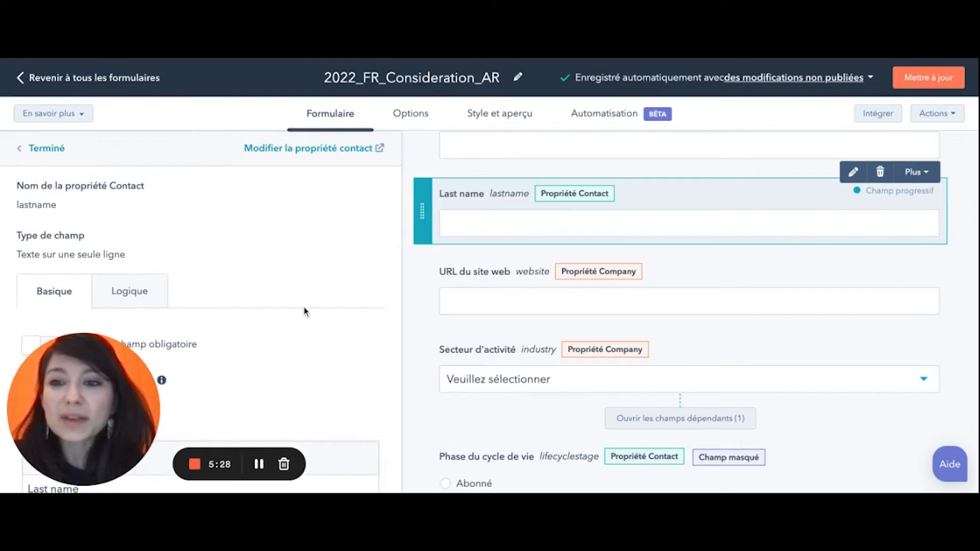
Step: Examine the progressive field options in the logic settings of the Last name field
scroll(305, 311, down, 3)
click(148, 200)
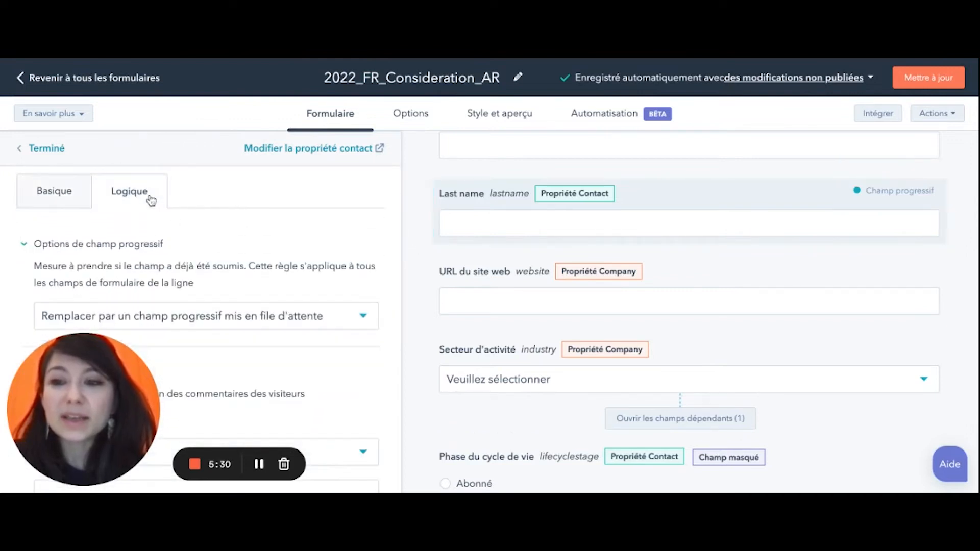
scroll(204, 322, down, 2)
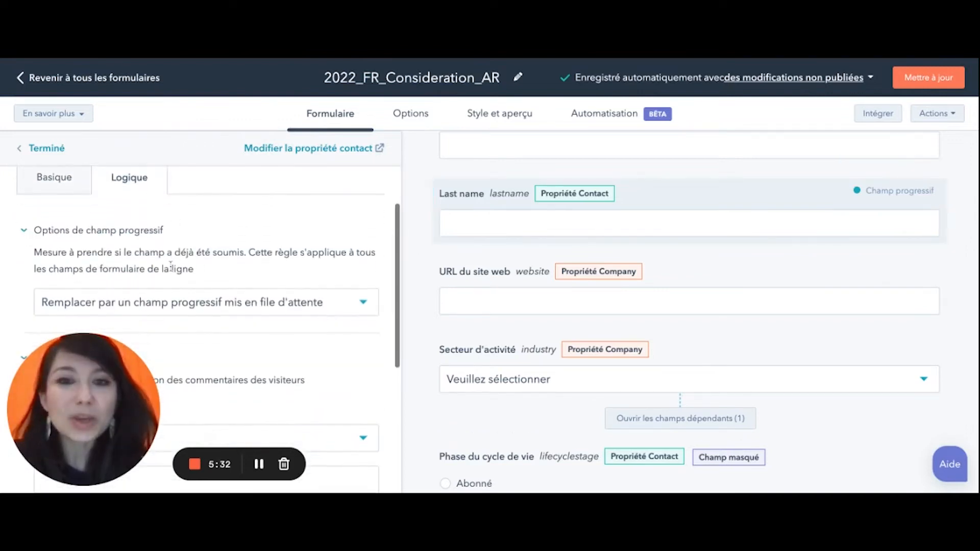
mouse_move(507, 219)
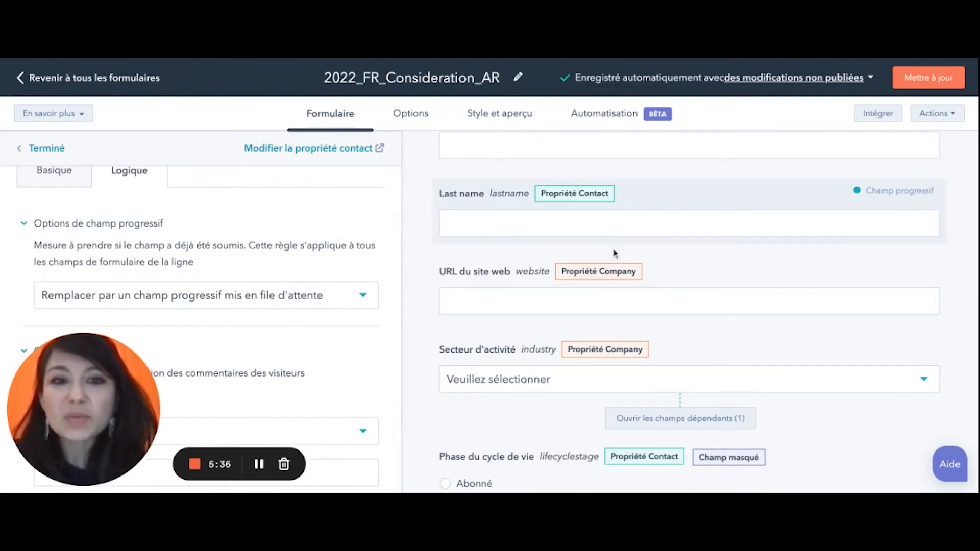
mouse_move(652, 202)
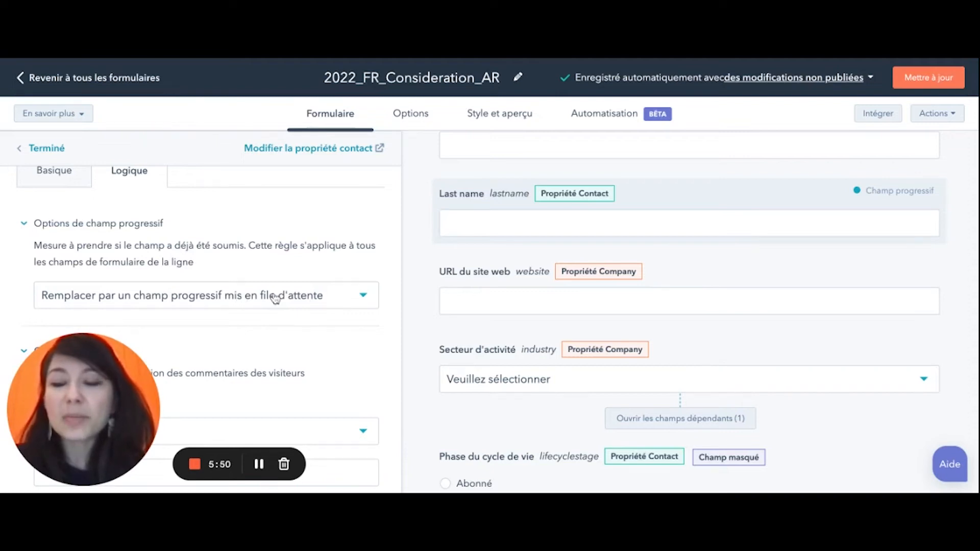
Step: Review the queued progressive fields at the end of the form
scroll(455, 236, down, 10)
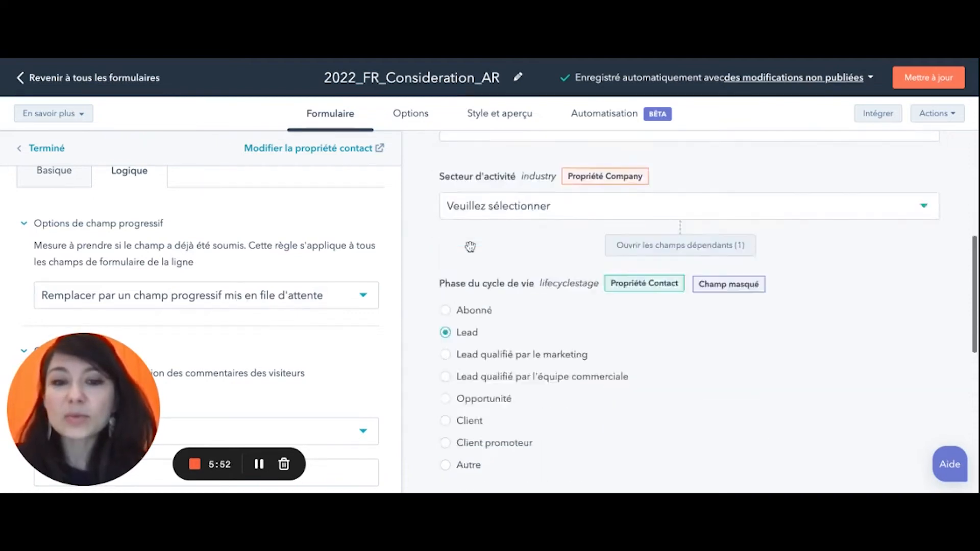
click(480, 429)
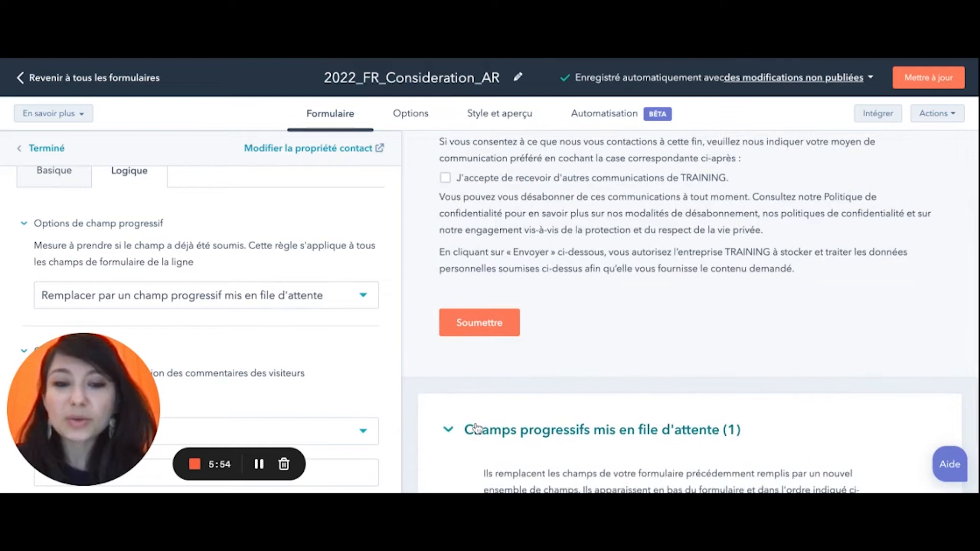
scroll(600, 444, down, 2)
scroll(601, 444, down, 2)
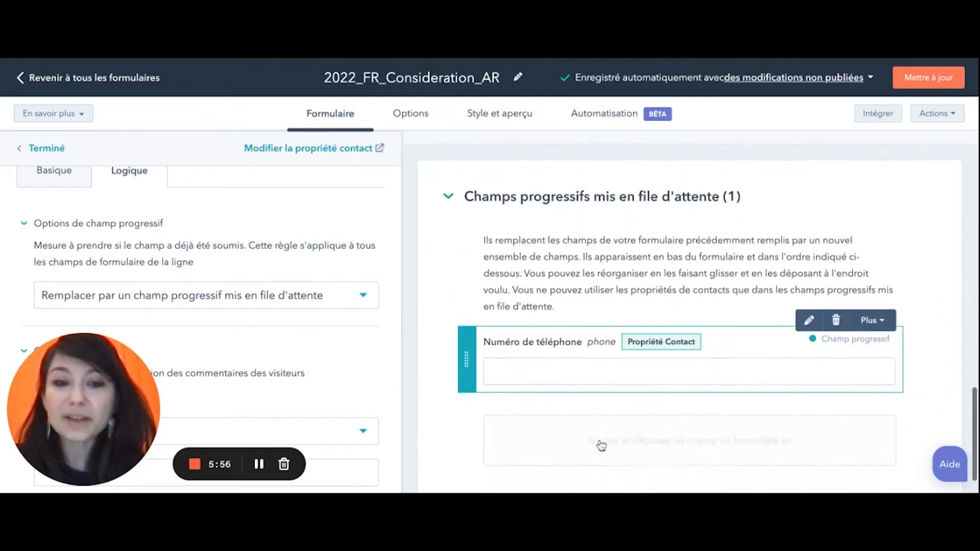
mouse_move(483, 384)
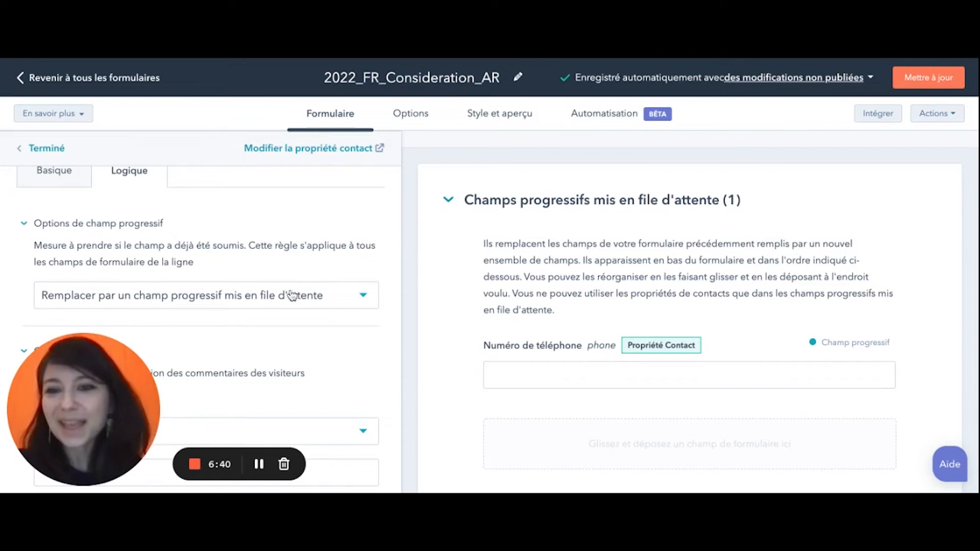
Step: Set the Last name field's progressive option to "Laisser le champ sur le formulaire"
click(323, 301)
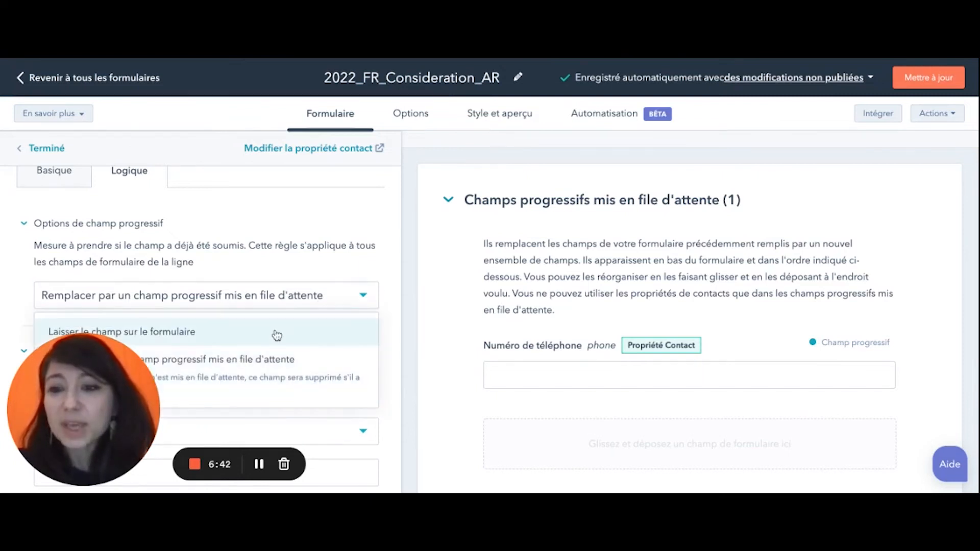
click(228, 332)
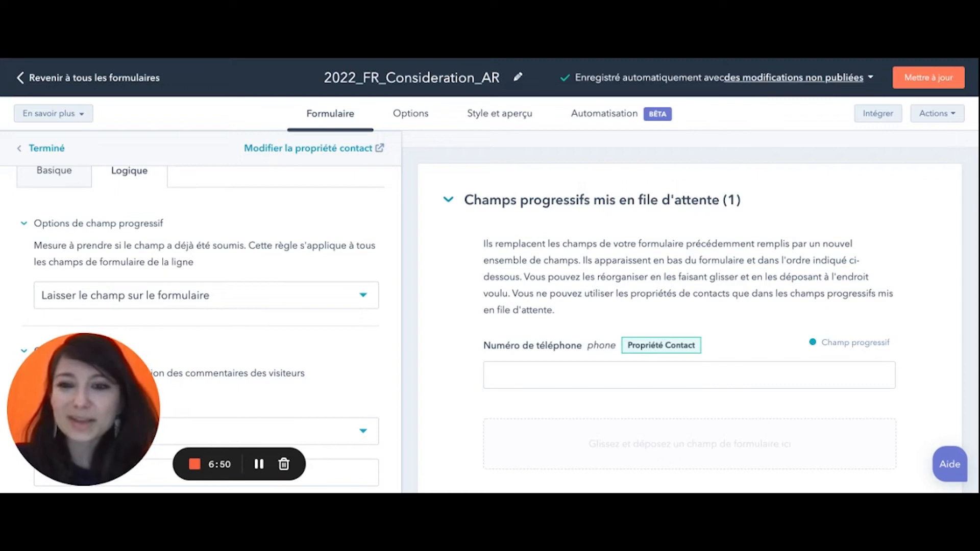
scroll(304, 325, down, 2)
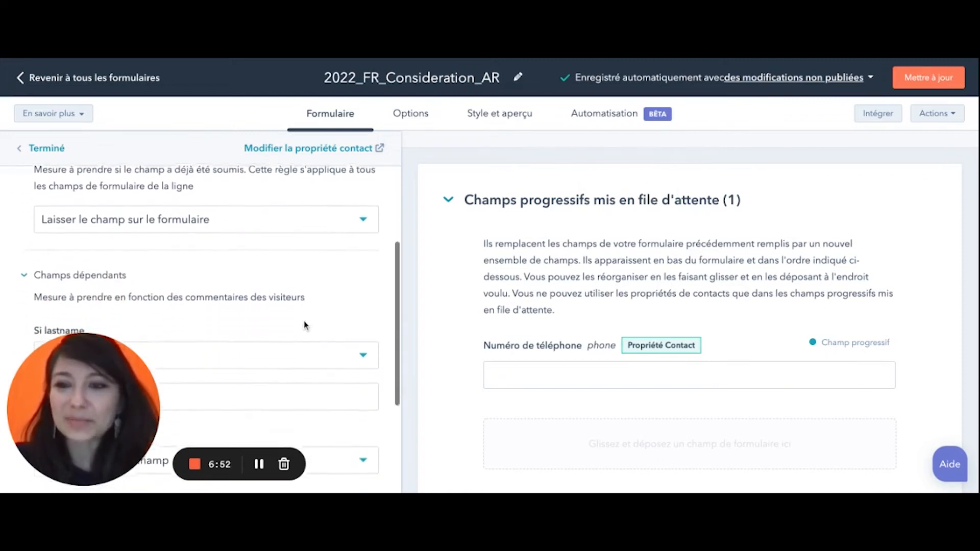
scroll(305, 325, up, 5)
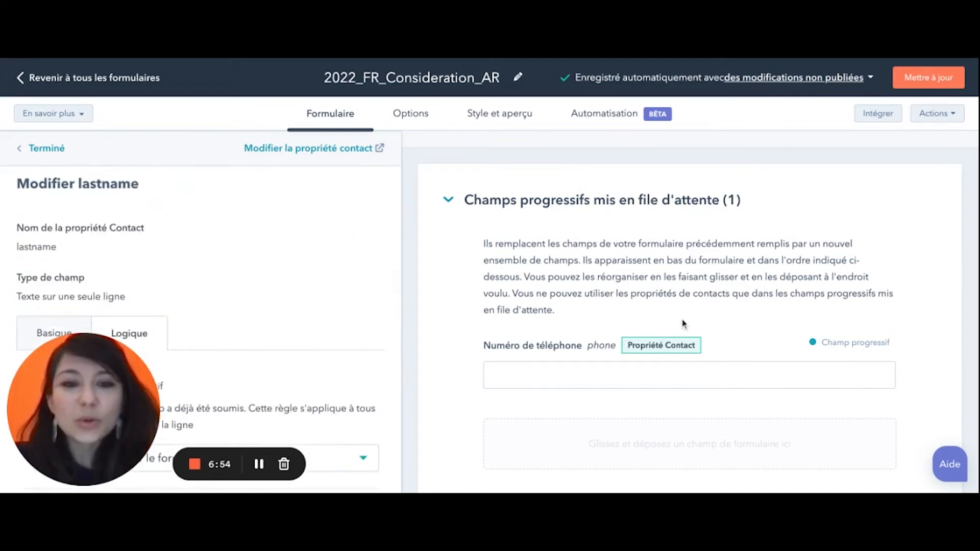
Step: Open the form's GDPR consent block and examine its consent text, subscription type and checkbox label
scroll(683, 323, up, 10)
scroll(664, 286, up, 5)
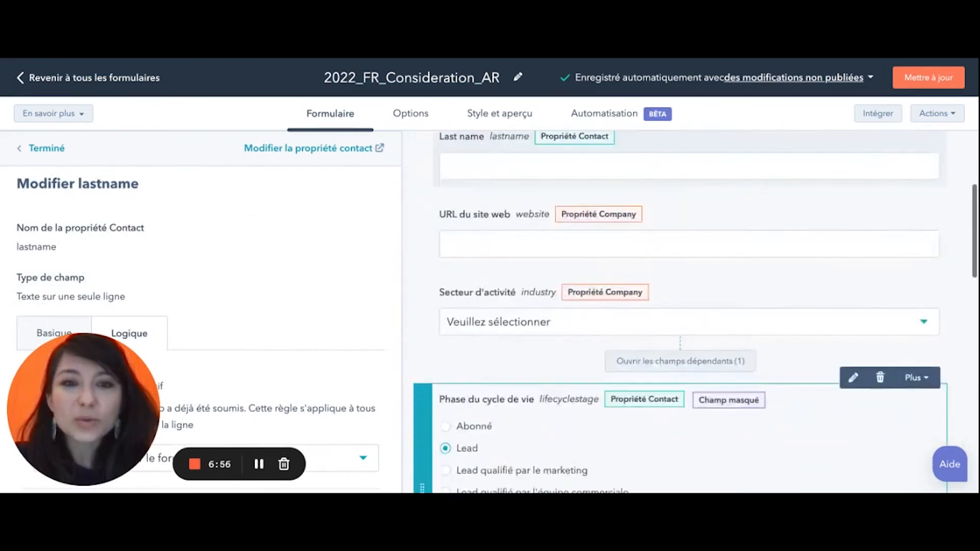
mouse_move(555, 290)
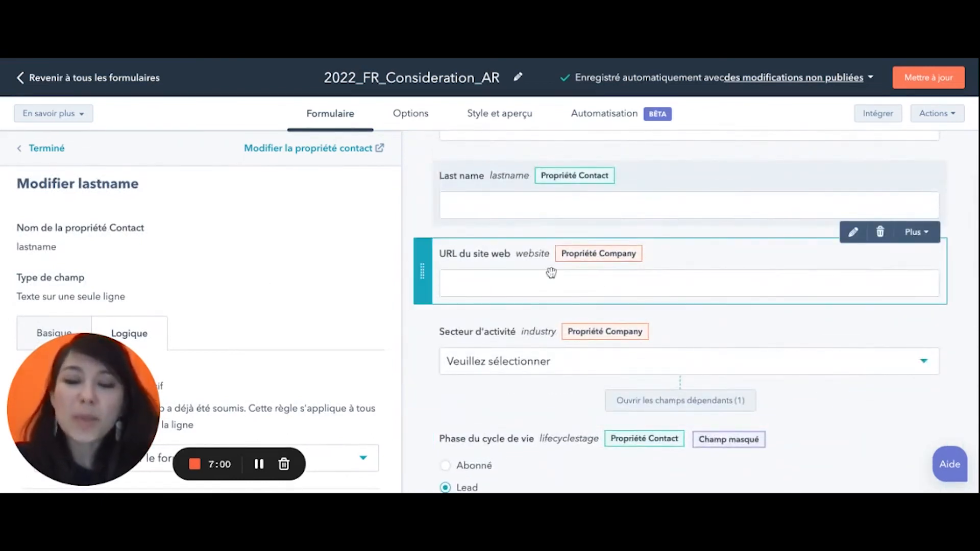
scroll(662, 265, down, 6)
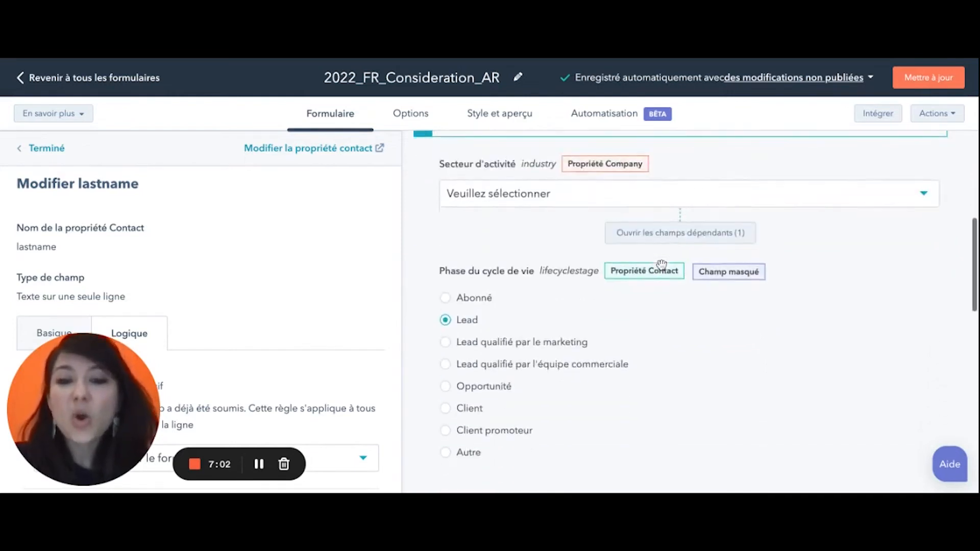
mouse_move(643, 303)
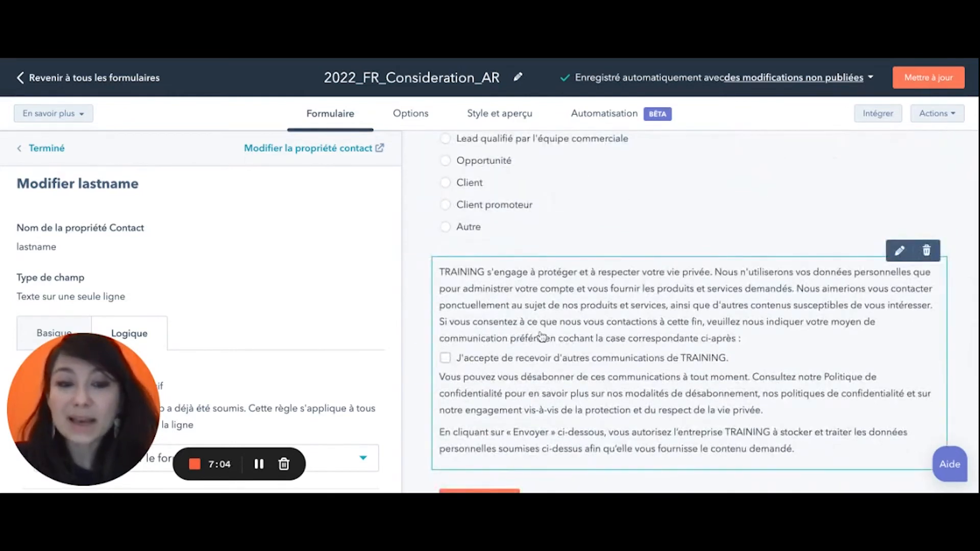
click(631, 343)
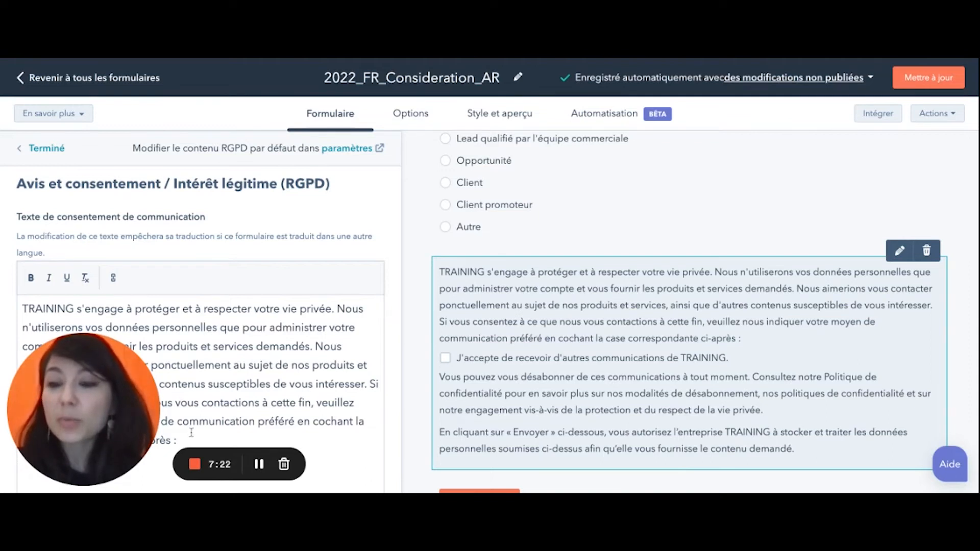
scroll(265, 320, down, 5)
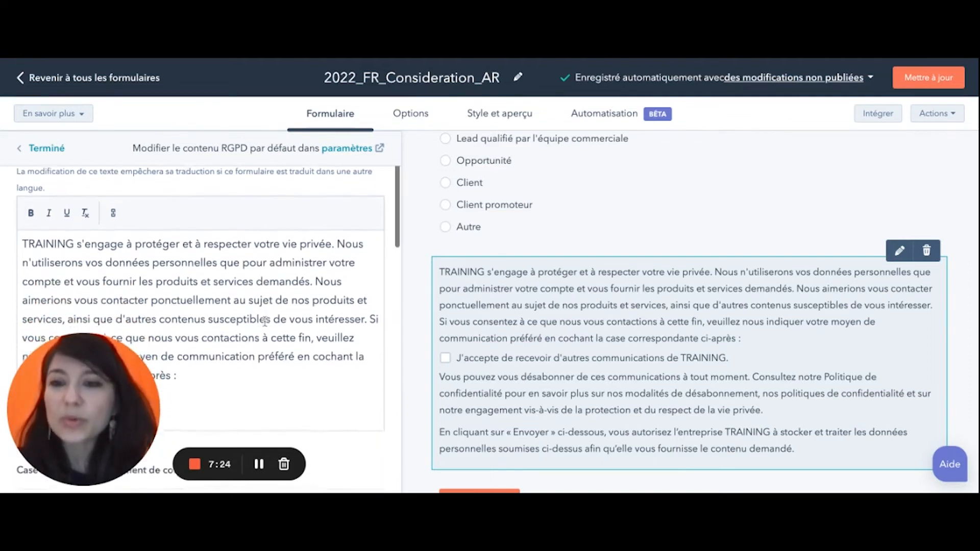
scroll(208, 330, down, 6)
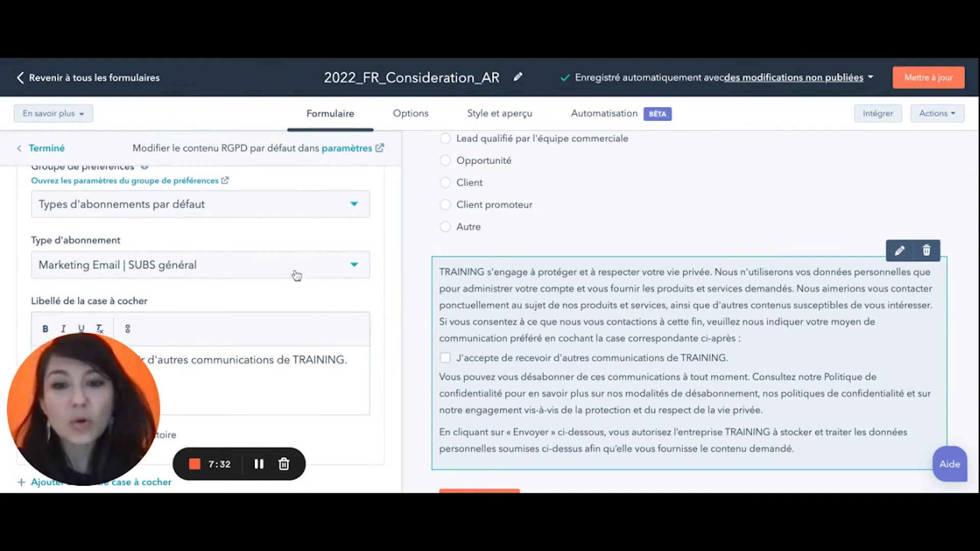
scroll(264, 298, down, 7)
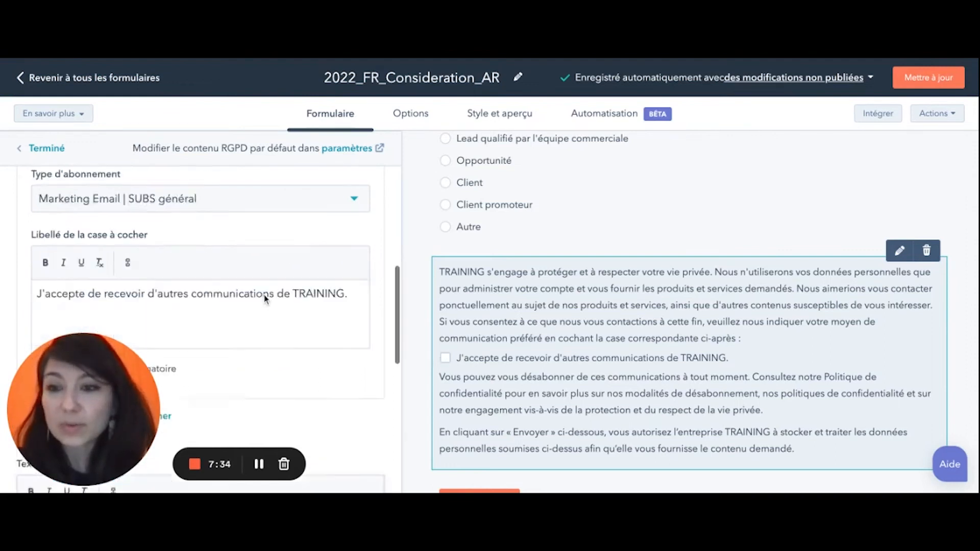
Step: Review the GDPR block's data processing consent text and open the settings of the form's submit button
scroll(265, 295, down, 5)
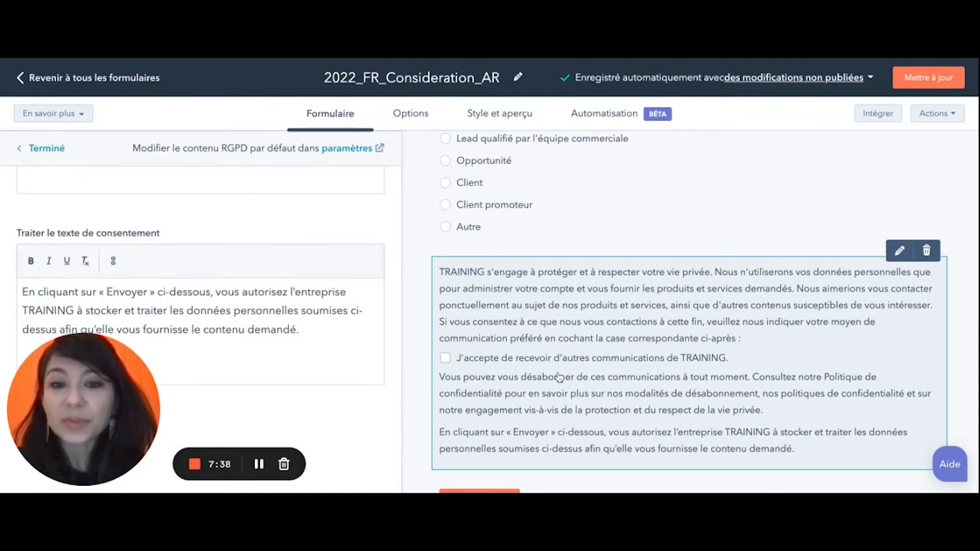
scroll(559, 377, down, 3)
click(474, 358)
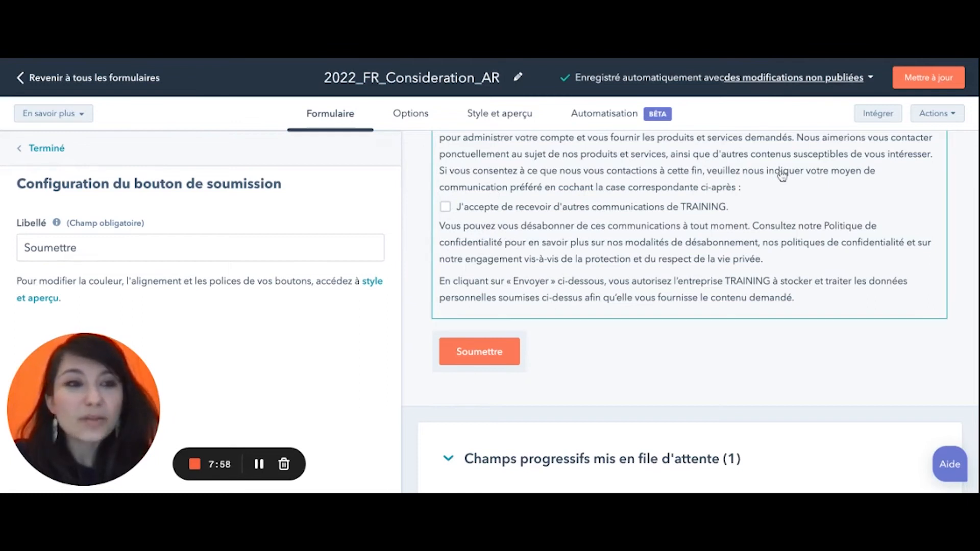
Step: In the form options, try redirecting visitors to another page after submission and browse the available destination pages
click(416, 117)
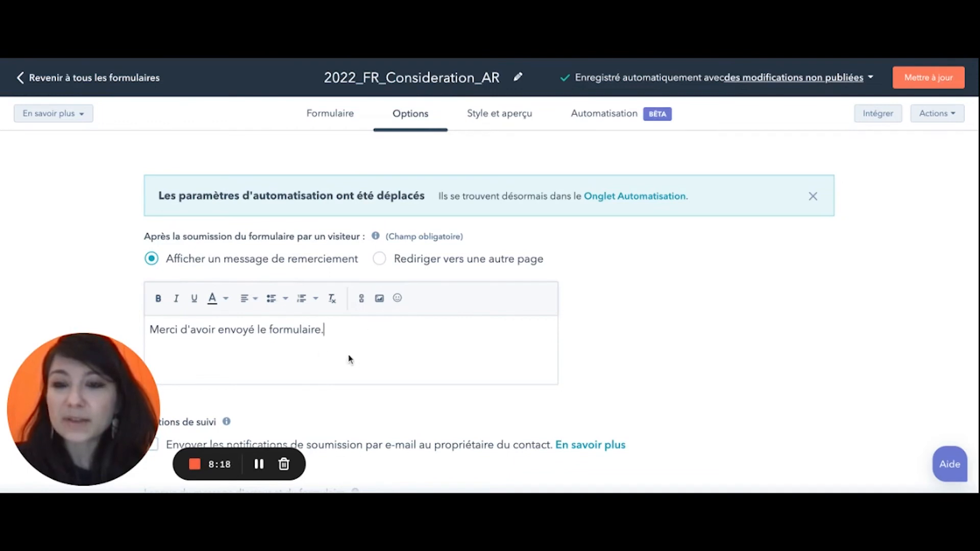
click(381, 261)
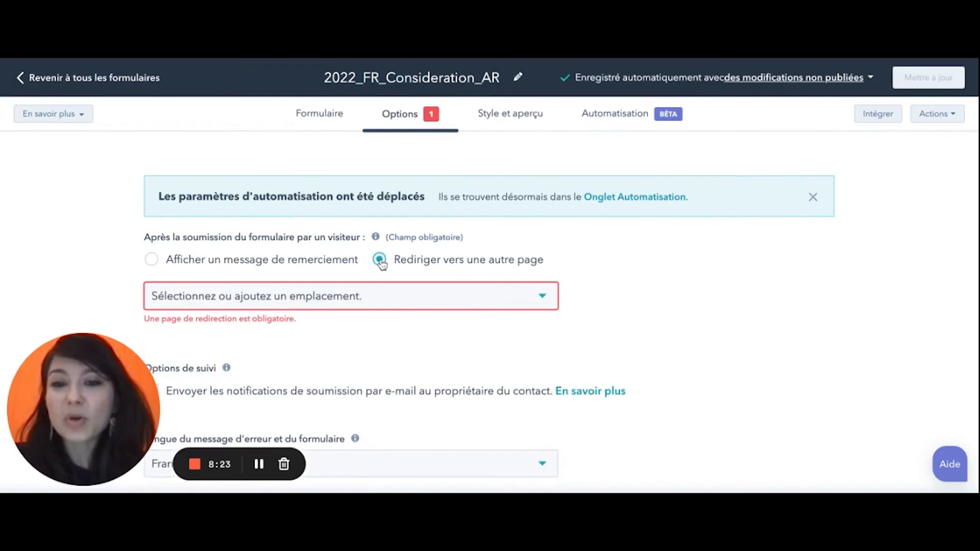
click(382, 299)
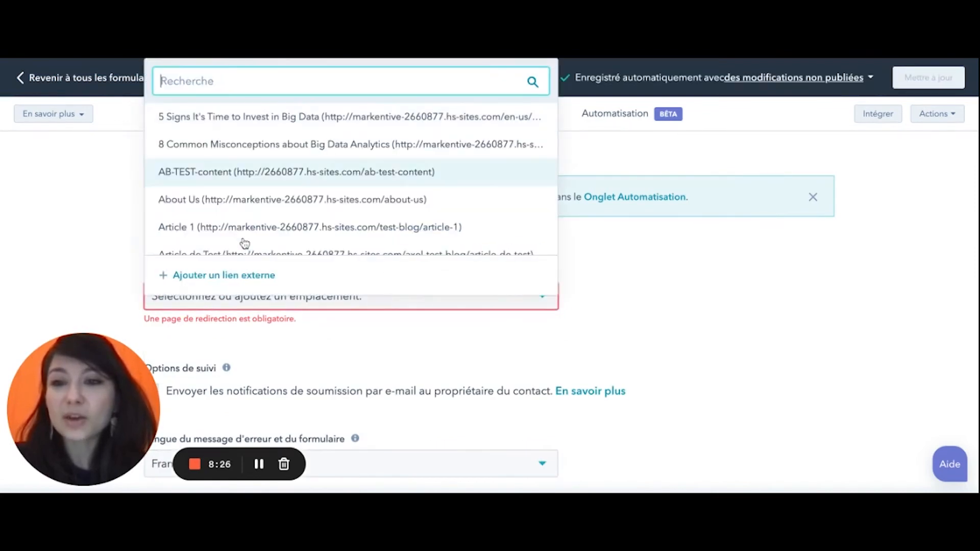
click(79, 219)
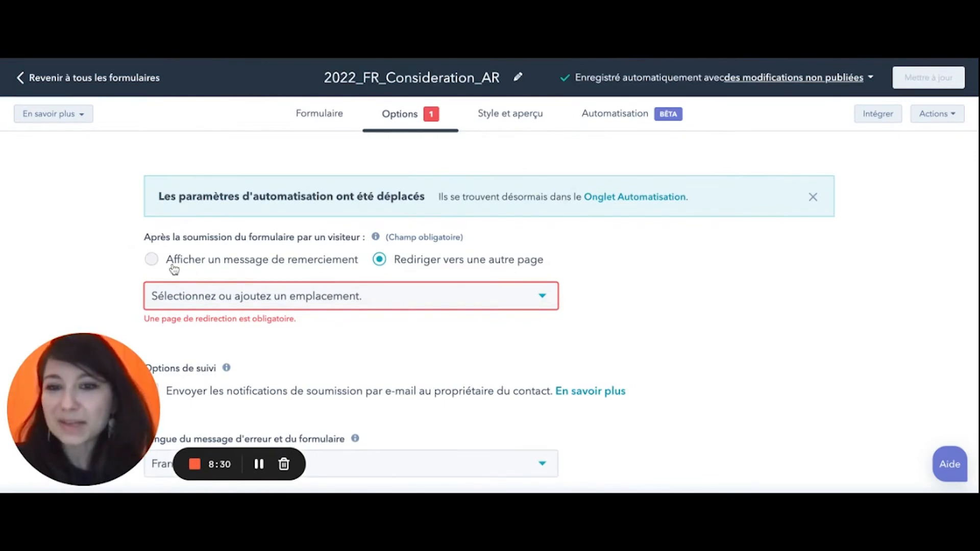
Step: Set the post-submission action to "Afficher un message de remerciement" and review the follow-up, language, reset link and pre-fill options
scroll(234, 348, down, 1)
scroll(233, 349, down, 2)
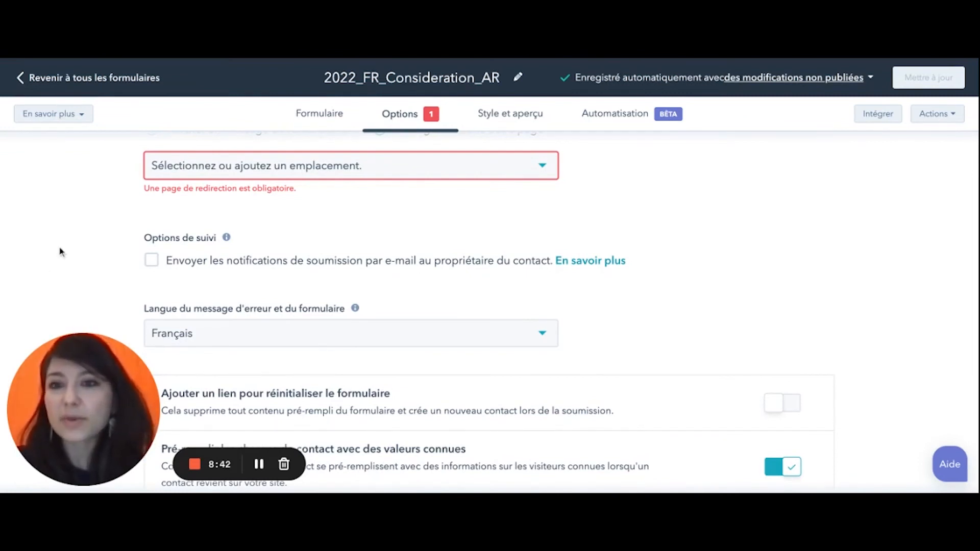
scroll(145, 232, up, 1)
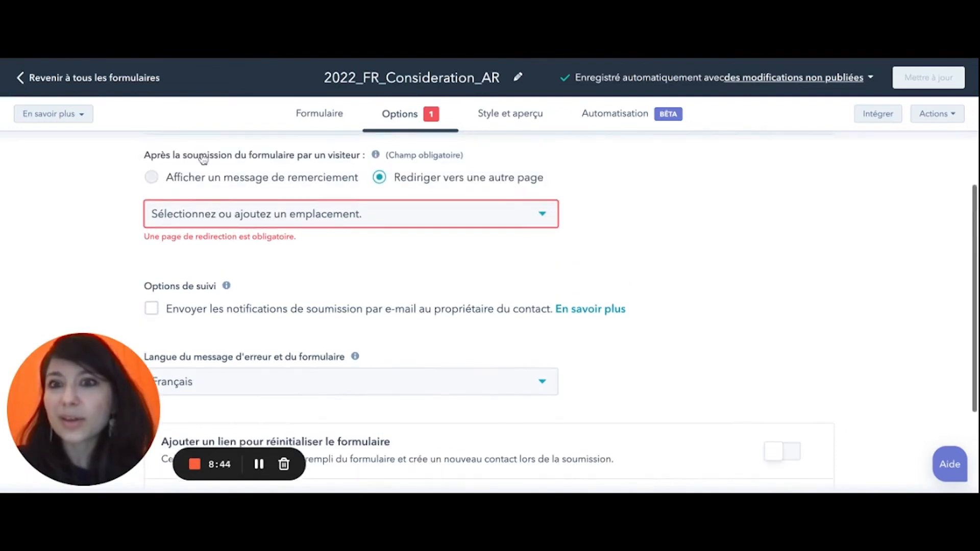
click(151, 177)
scroll(232, 274, down, 2)
scroll(232, 274, down, 1)
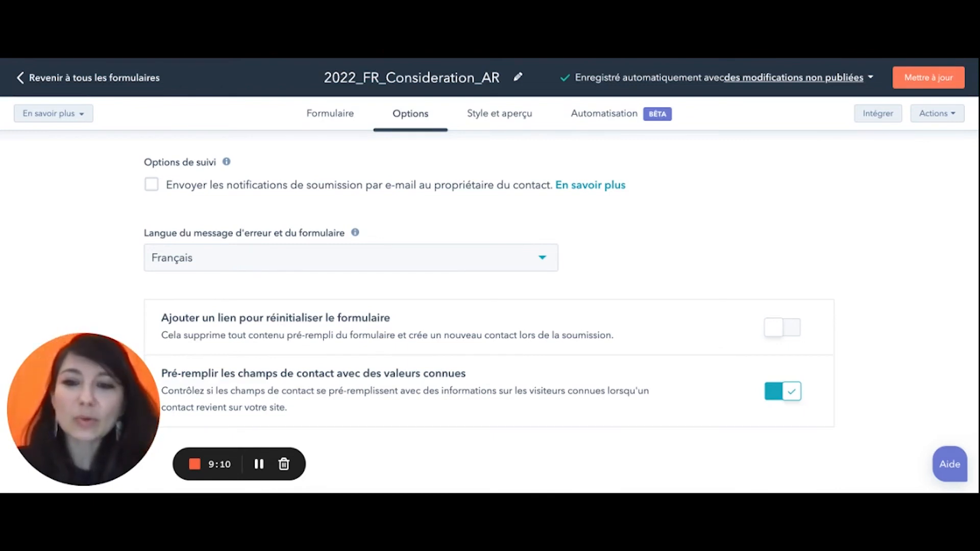
Step: Try the Linéaire and Net styles in the form preview and apply the "Par Défaut" style
click(505, 114)
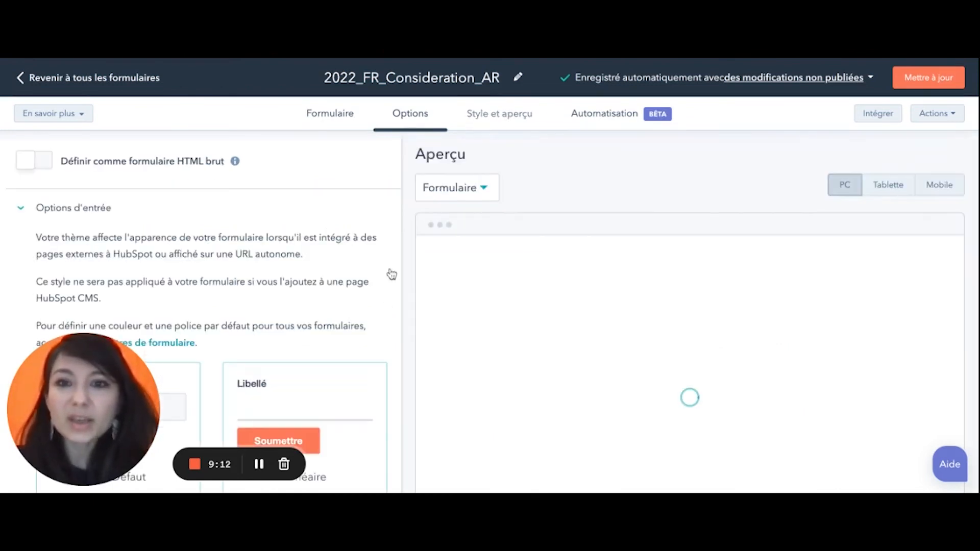
scroll(320, 396, down, 2)
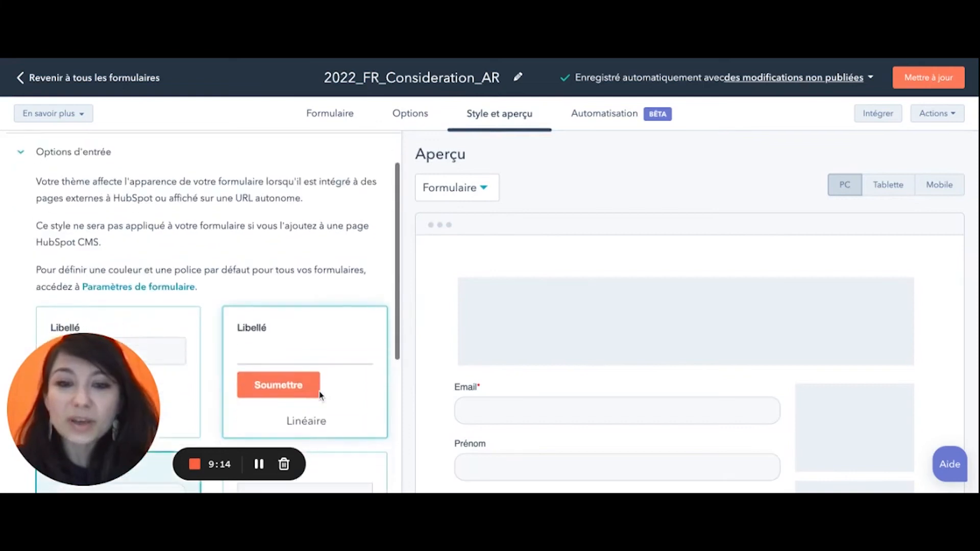
scroll(320, 395, down, 4)
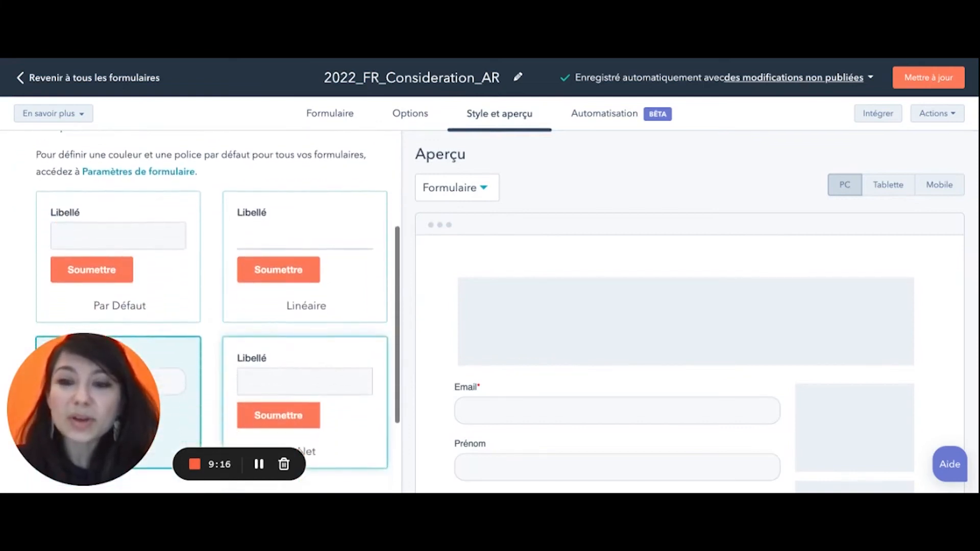
click(307, 213)
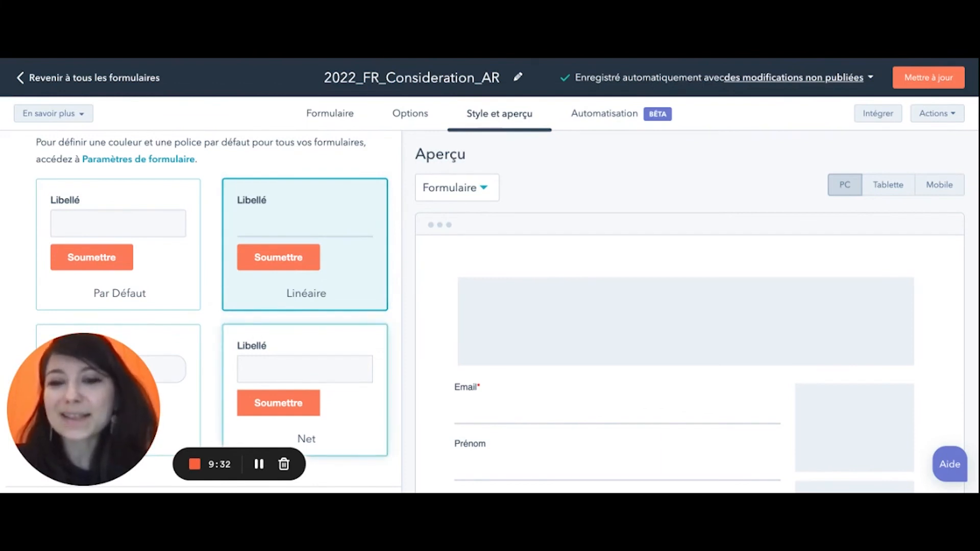
click(170, 210)
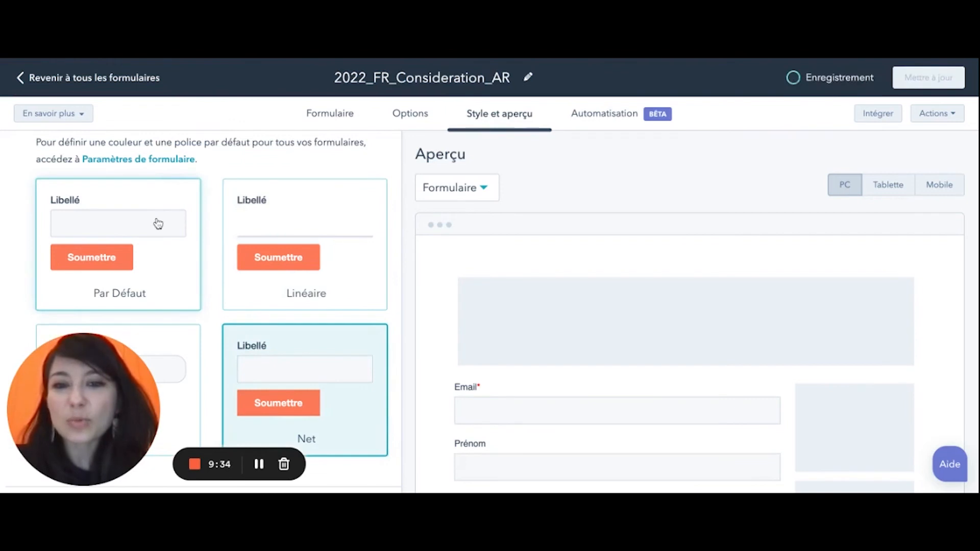
scroll(302, 391, down, 3)
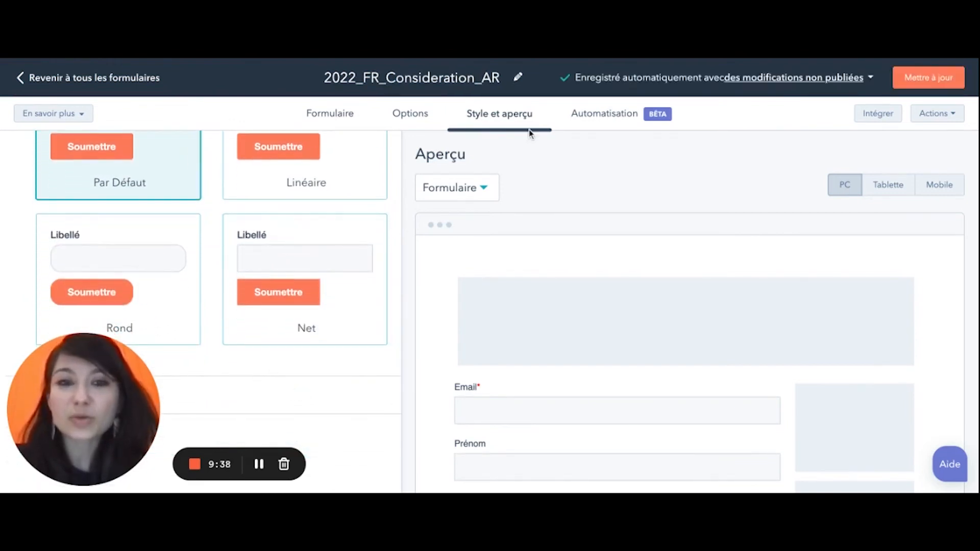
Step: Examine the form's automation settings for contact creation, internal e-mail notifications and simple follow-up workflows
click(595, 115)
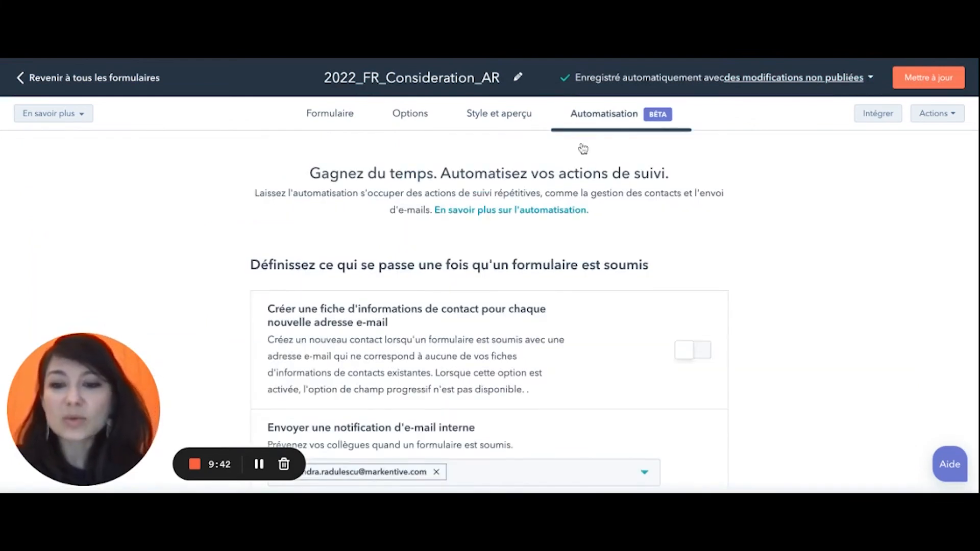
scroll(546, 339, down, 3)
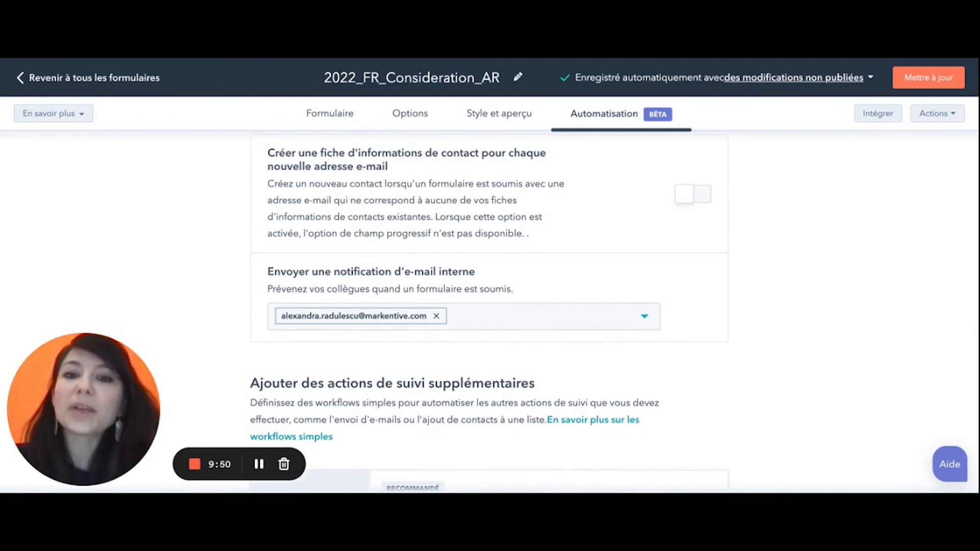
scroll(500, 273, down, 3)
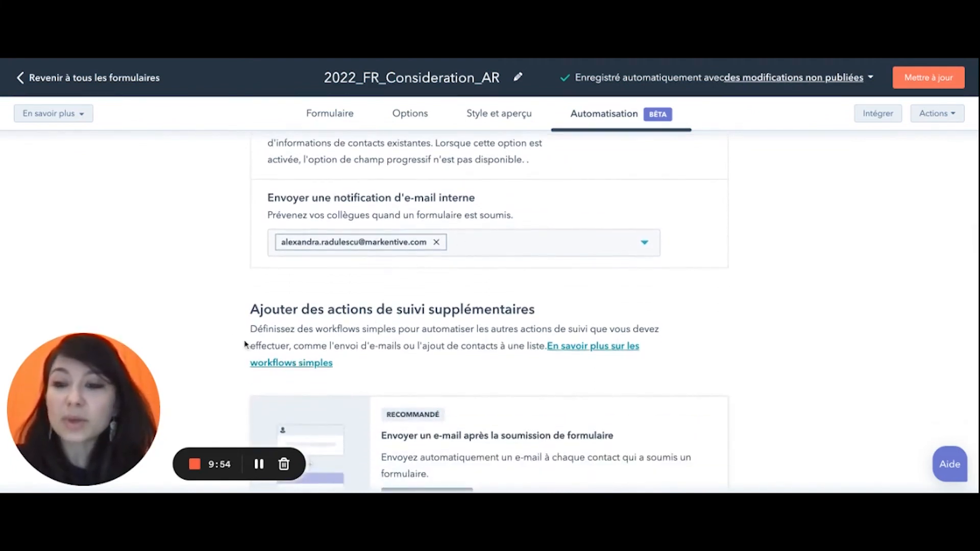
scroll(230, 325, down, 4)
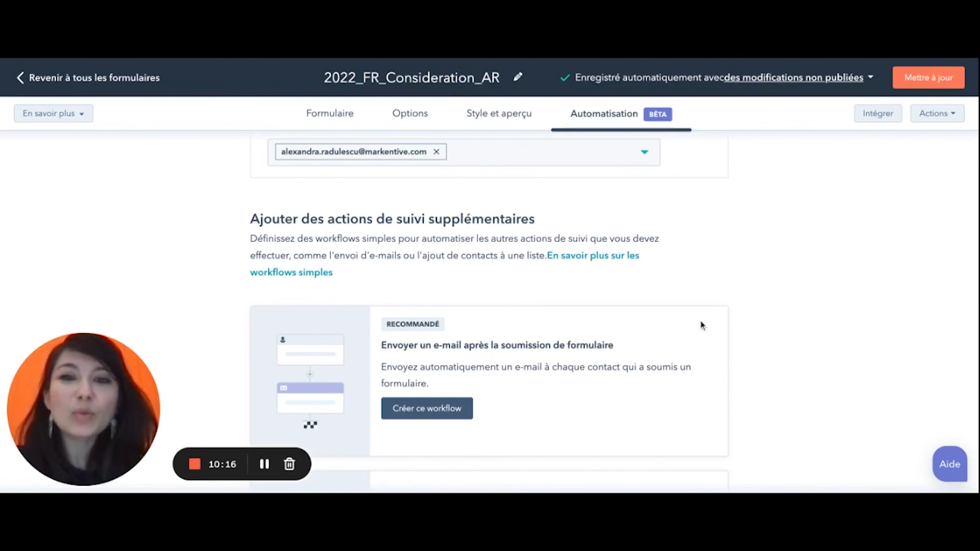
Step: Update and publish the form 2022_FR_Consideration_AR
click(922, 81)
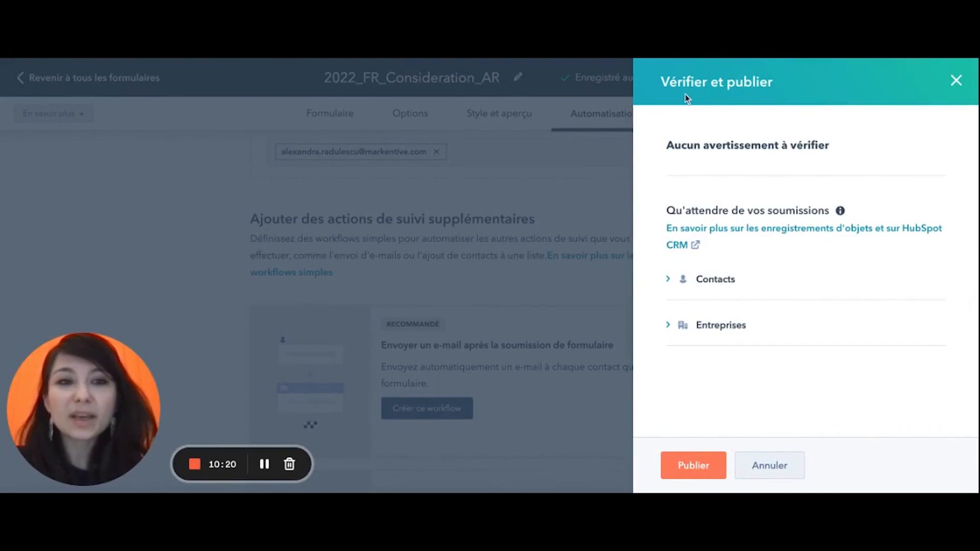
click(700, 466)
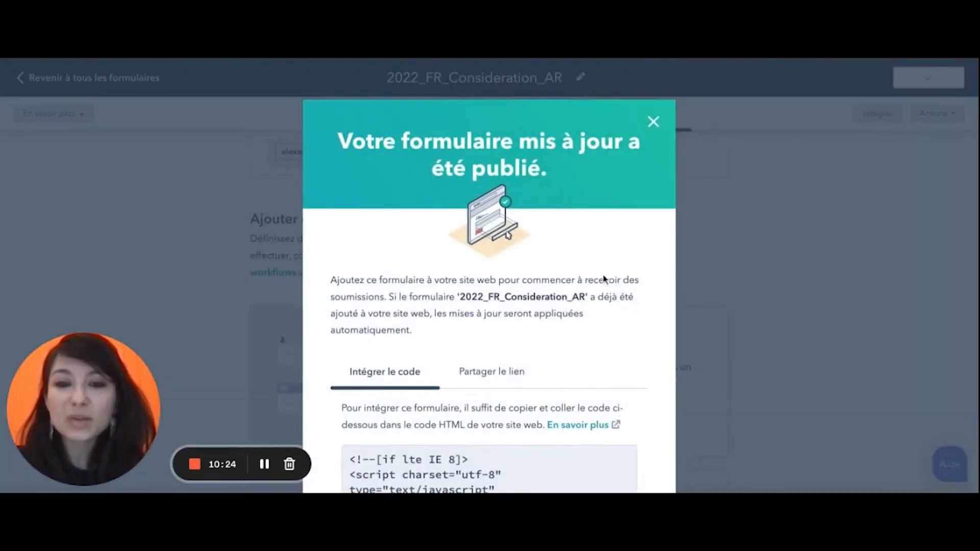
Step: Review the published form's embed code and share link, and open the link preview in a new tab
scroll(607, 301, down, 2)
scroll(607, 301, down, 2)
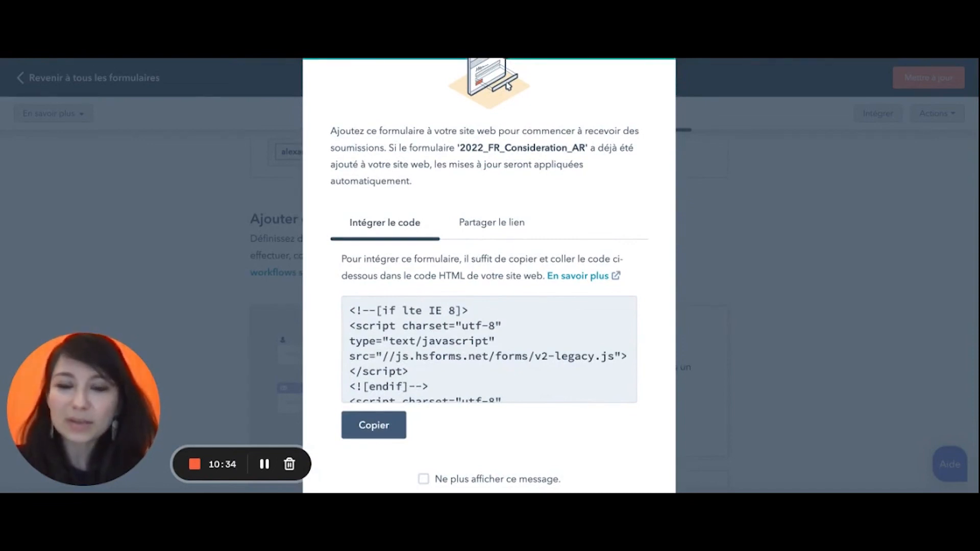
click(488, 222)
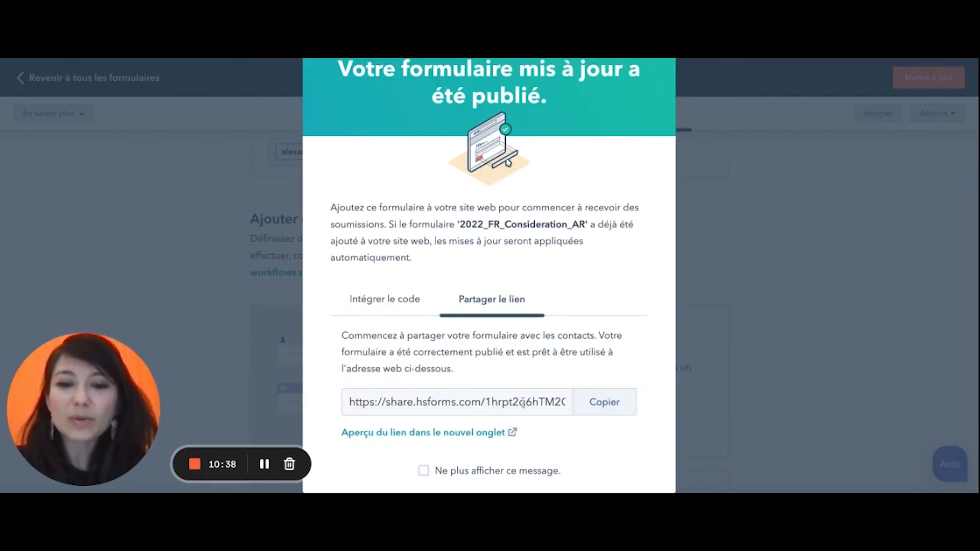
click(438, 438)
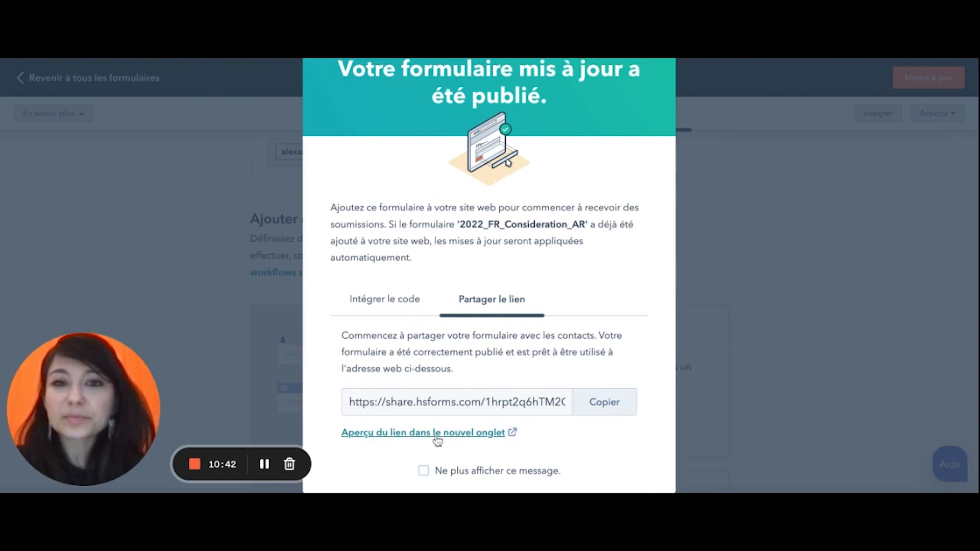